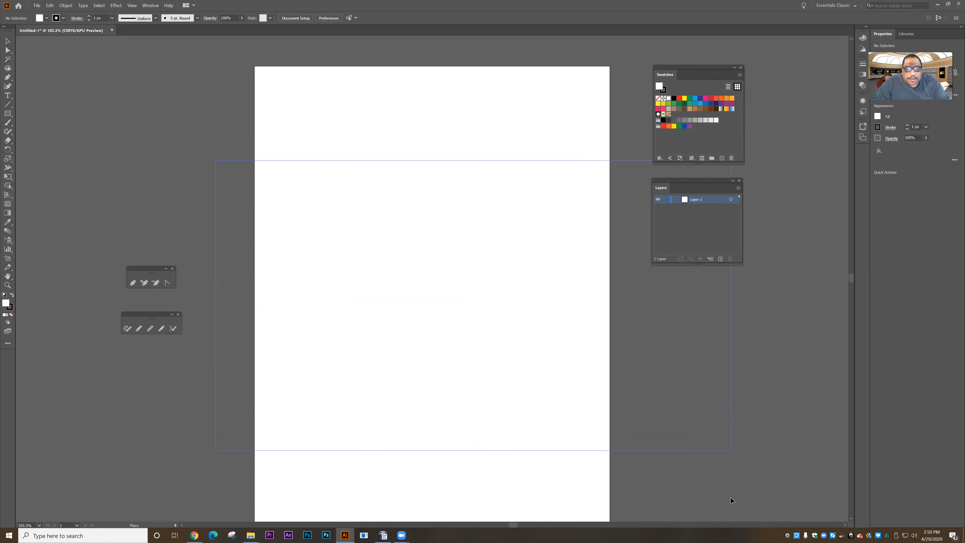
Enlarge the placed wine glass image to about 13.5 in wide and shift it until the four glasses are centred on the artboard
{"action": "left_click_drag", "start_coordinate": [393, 275], "coordinate": [359, 276]}
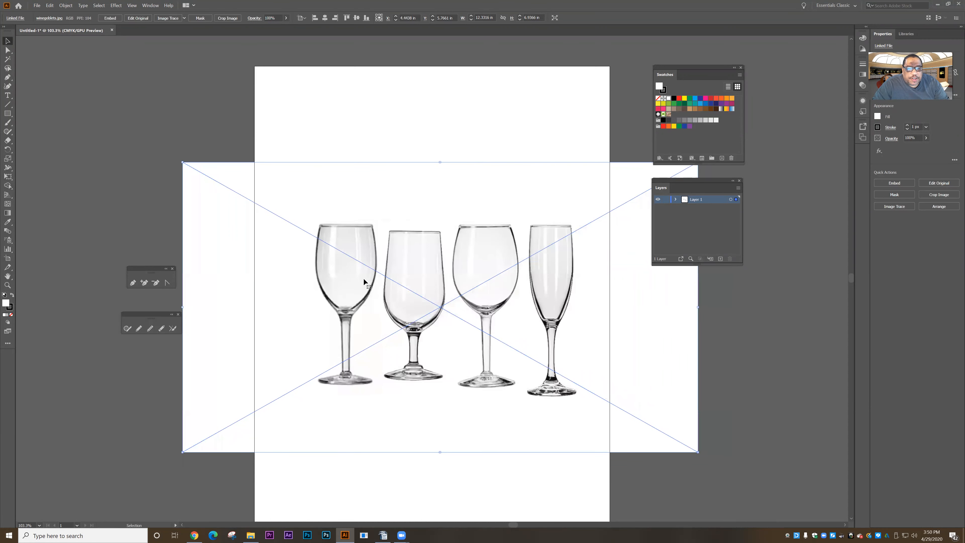
{"action": "left_click_drag", "start_coordinate": [182, 162], "coordinate": [137, 134]}
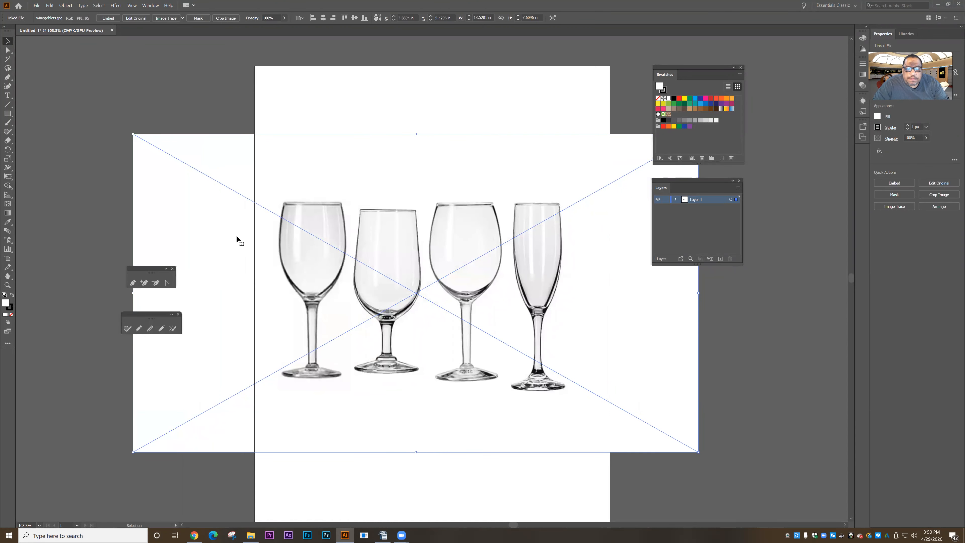
{"action": "key", "text": "Right"}
{"action": "key", "text": "Right"}
{"action": "key", "text": "Right"}
{"action": "key", "text": "Right"}
{"action": "key", "text": "Right"}
{"action": "key", "text": "Right"}
{"action": "key", "text": "Right"}
{"action": "key", "text": "Right"}
{"action": "key", "text": "Right"}
{"action": "key", "text": "Right"}
{"action": "key", "text": "Right"}
{"action": "key", "text": "Right"}
{"action": "key", "text": "Right"}
{"action": "key", "text": "Right"}
{"action": "key", "text": "Right"}
{"action": "key", "text": "Right"}
{"action": "key", "text": "Right"}
{"action": "key", "text": "Right"}
{"action": "key", "text": "Right"}
{"action": "key", "text": "Right"}
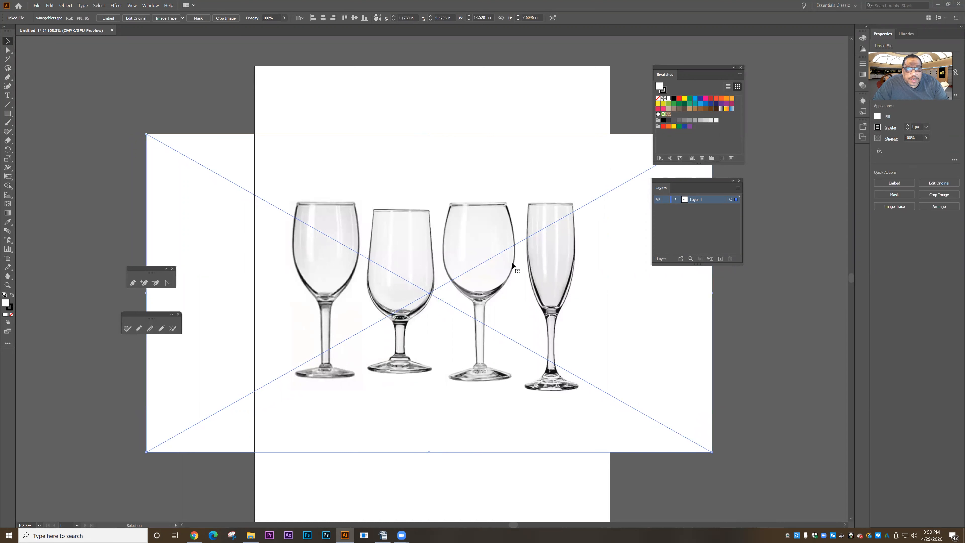
Lock Layer 1 with the glass image and add a new layer above it
{"action": "double_click", "coordinate": [694, 200]}
{"action": "double_click", "coordinate": [687, 202]}
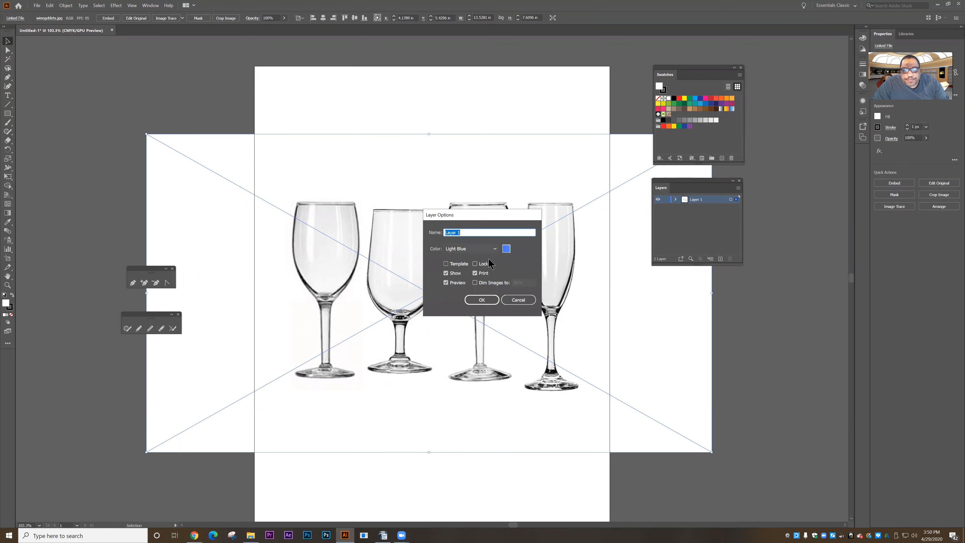
{"action": "left_click", "coordinate": [475, 263]}
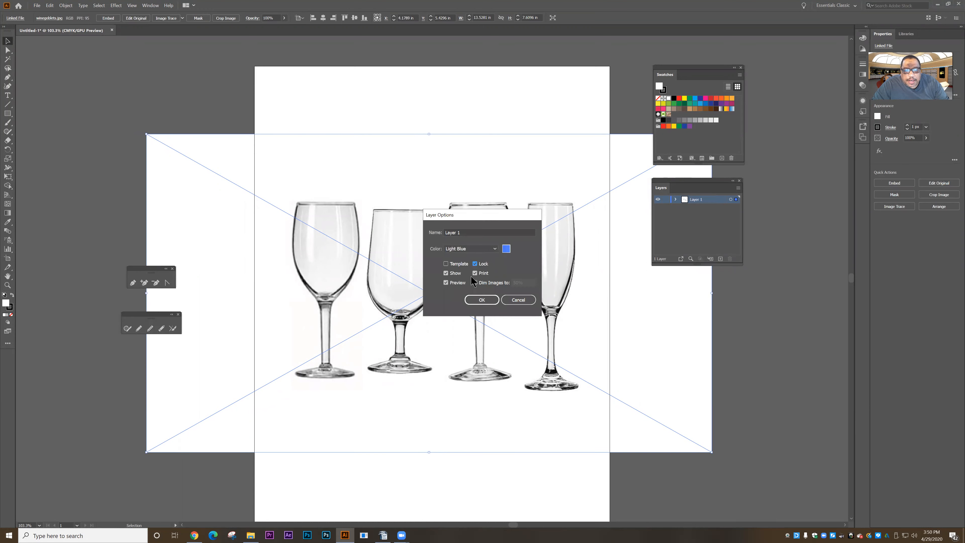
{"action": "left_click", "coordinate": [484, 301]}
{"action": "left_click", "coordinate": [648, 324]}
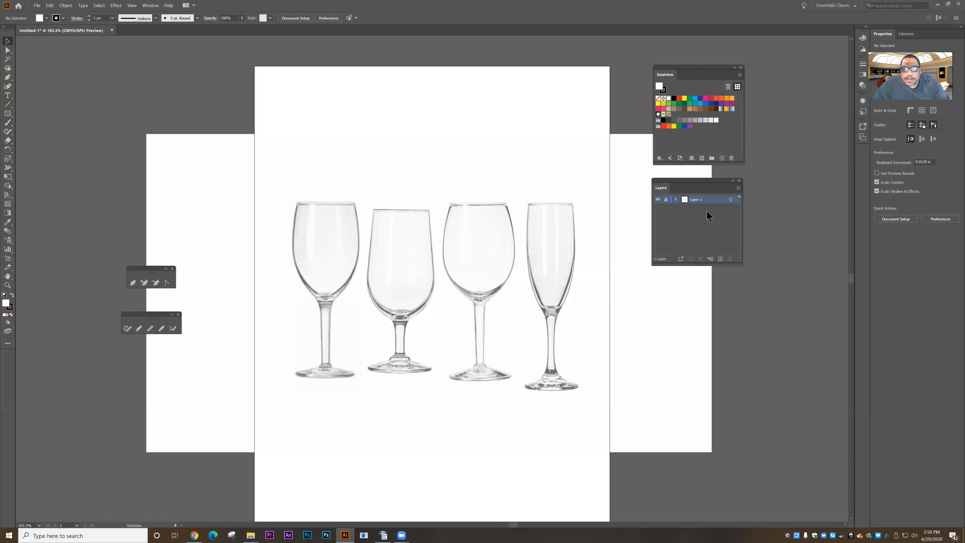
{"action": "left_click", "coordinate": [720, 259]}
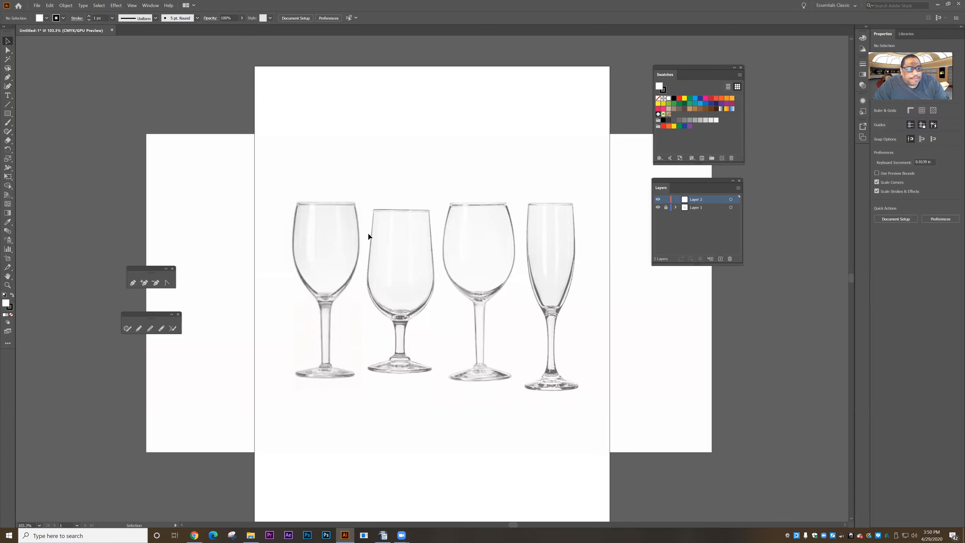
Trace the left half of the first glass's rim and bowl with the Pen tool, starting at the rim's centre
{"action": "left_click", "coordinate": [133, 282]}
{"action": "left_click_drag", "start_coordinate": [139, 273], "coordinate": [154, 205]}
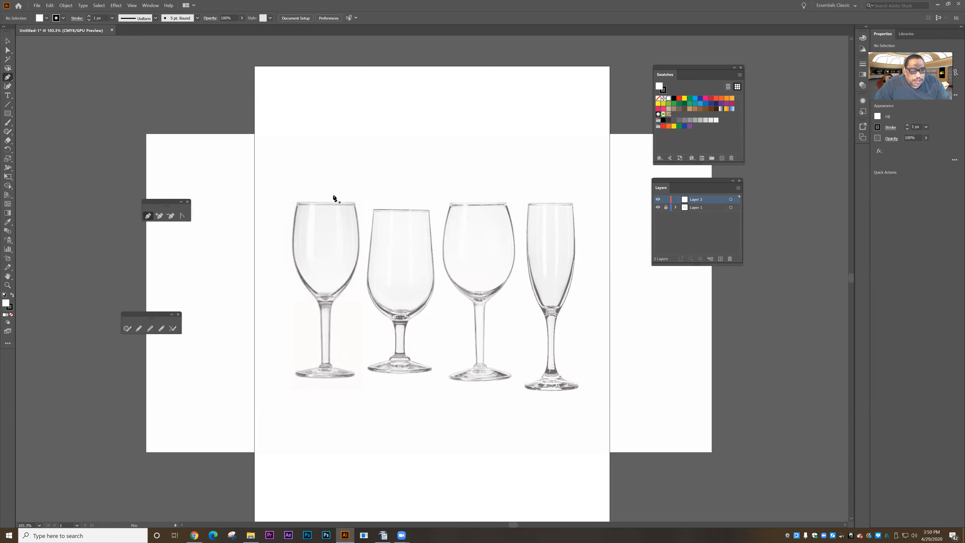
{"action": "left_click", "coordinate": [326, 204]}
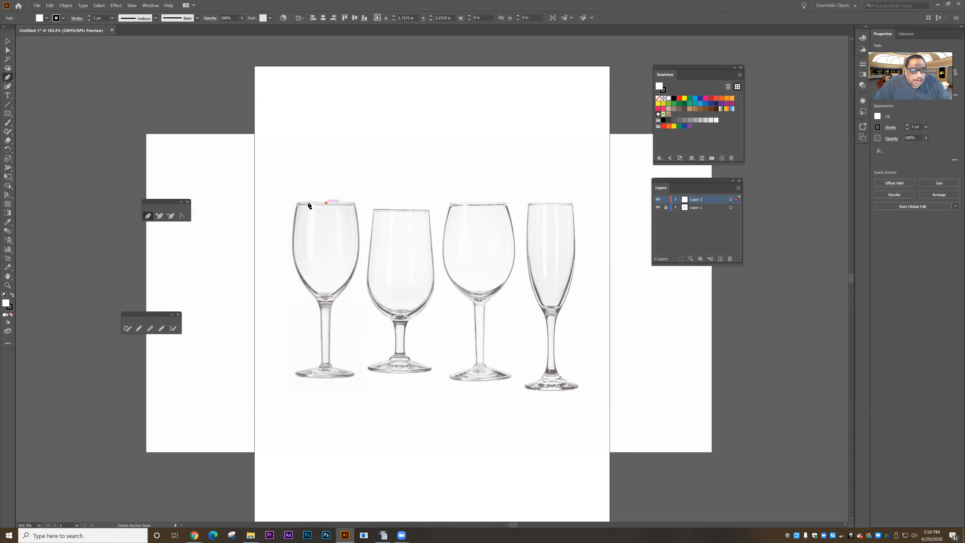
{"action": "left_click", "coordinate": [298, 203]}
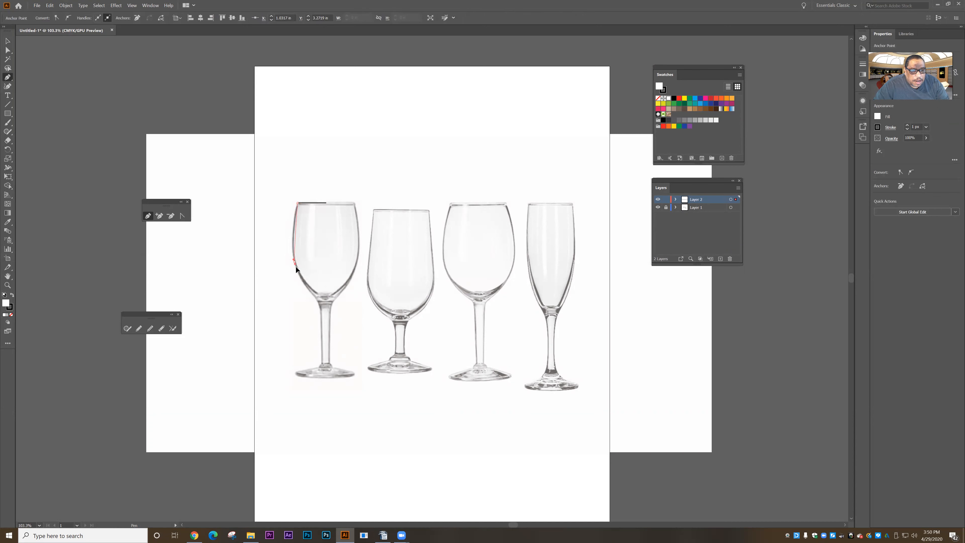
{"action": "left_click_drag", "start_coordinate": [299, 274], "coordinate": [317, 302]}
Continue the path down the stem's left side and around the left half of the foot to its bottom centre
{"action": "left_click", "coordinate": [320, 310]}
{"action": "left_click", "coordinate": [321, 362]}
{"action": "left_click", "coordinate": [319, 366]}
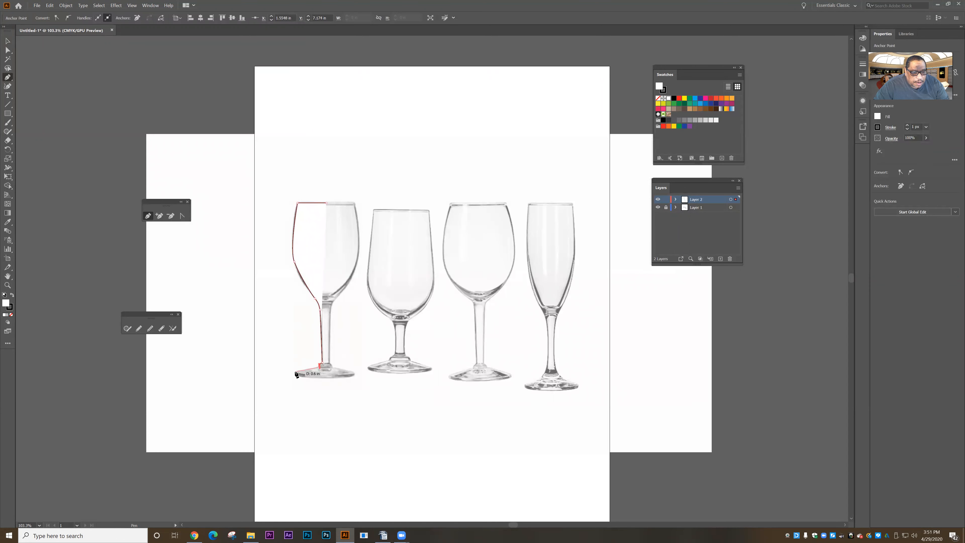
{"action": "left_click_drag", "start_coordinate": [295, 371], "coordinate": [327, 376]}
{"action": "left_click", "coordinate": [327, 378]}
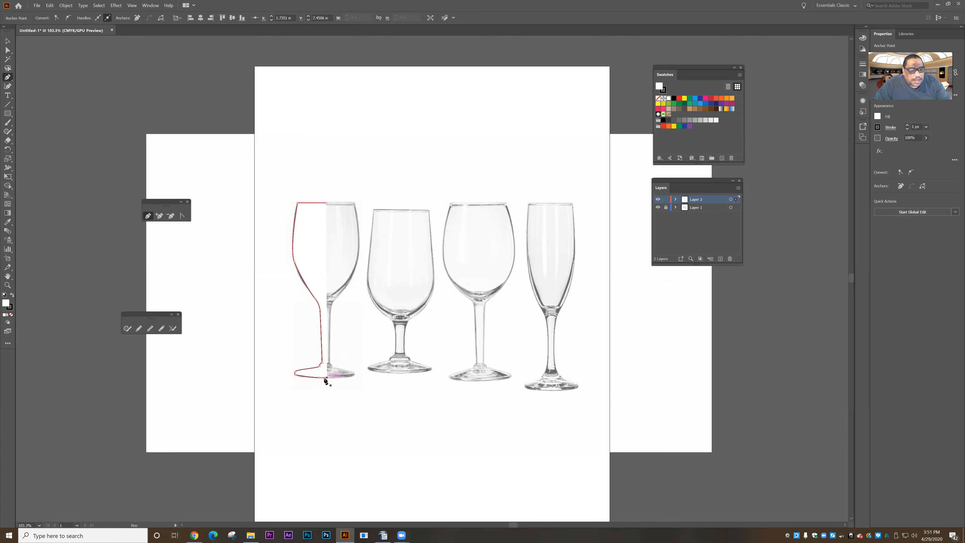
Remove the fill from the half-glass path and set its stroke weight to 2
{"action": "left_click", "coordinate": [10, 309]}
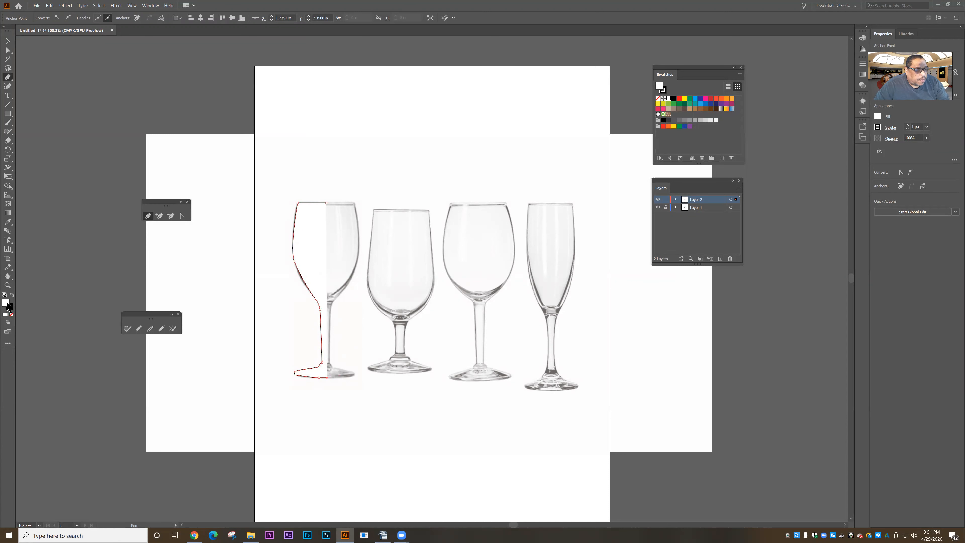
{"action": "left_click", "coordinate": [11, 315]}
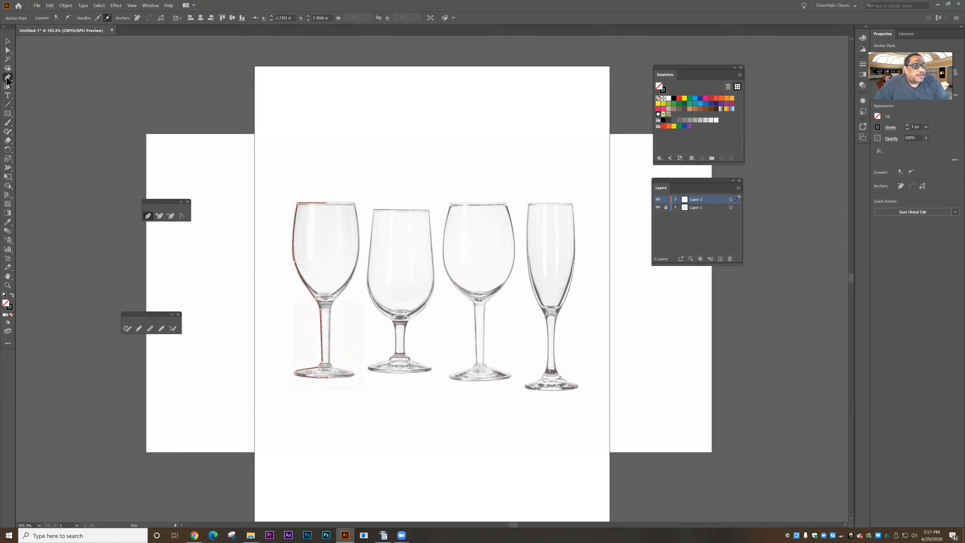
{"action": "left_click", "coordinate": [8, 41]}
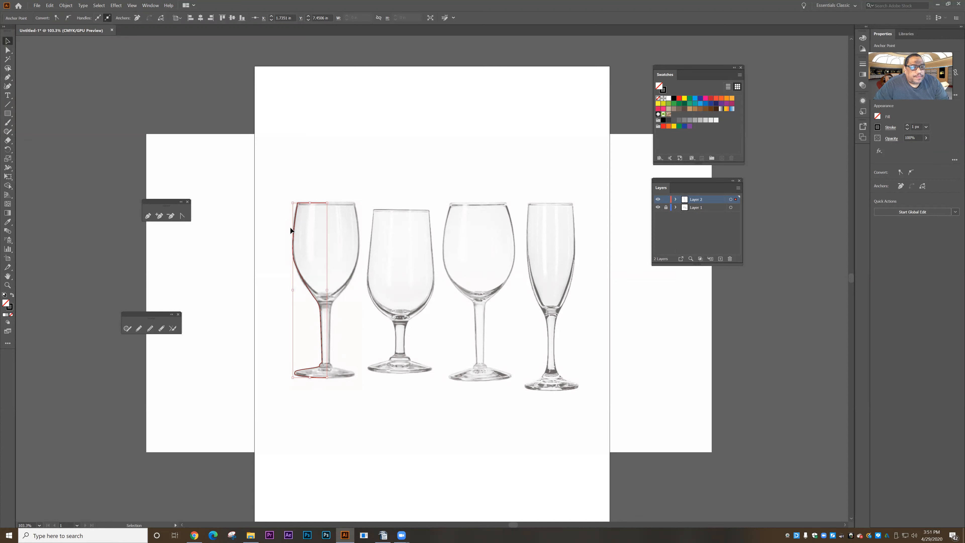
{"action": "left_click", "coordinate": [281, 260]}
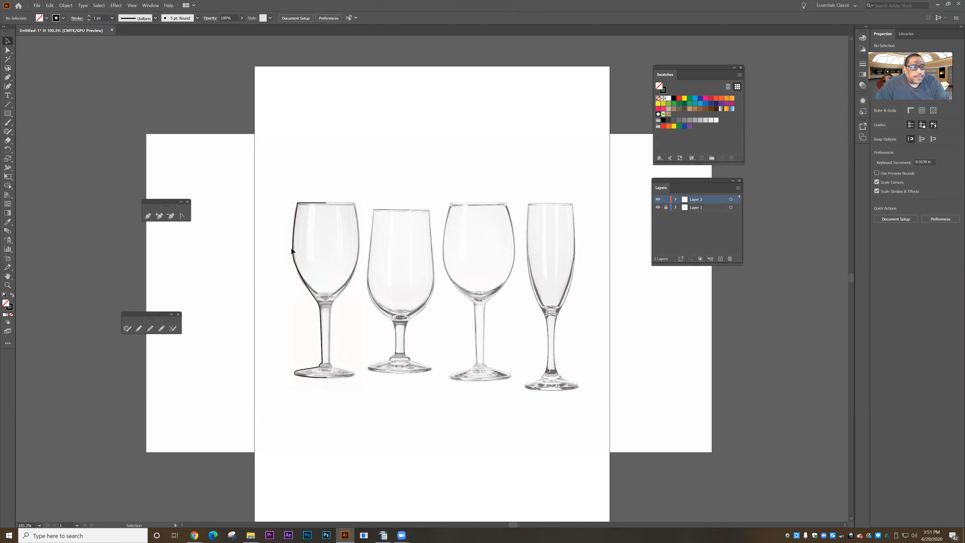
{"action": "left_click", "coordinate": [292, 251]}
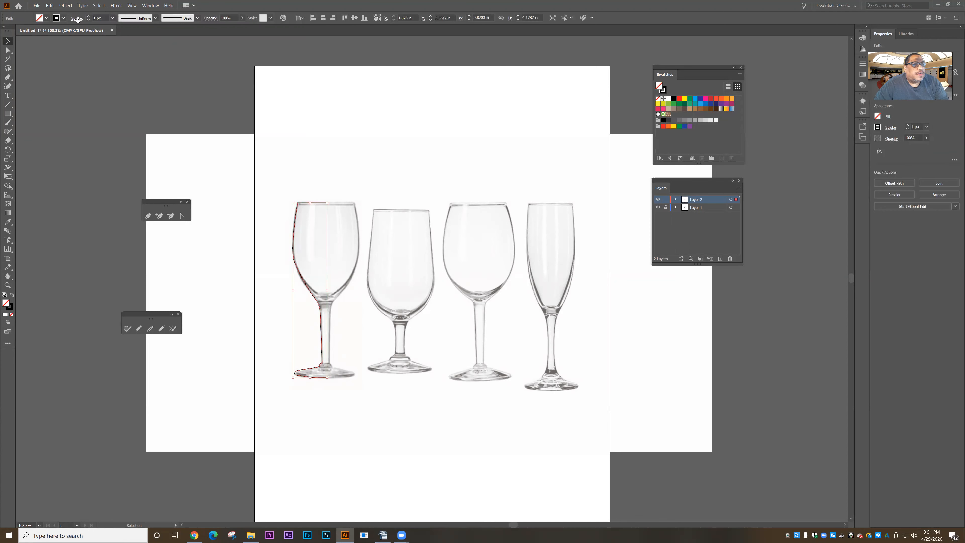
{"action": "left_click", "coordinate": [89, 16]}
{"action": "left_click", "coordinate": [185, 104]}
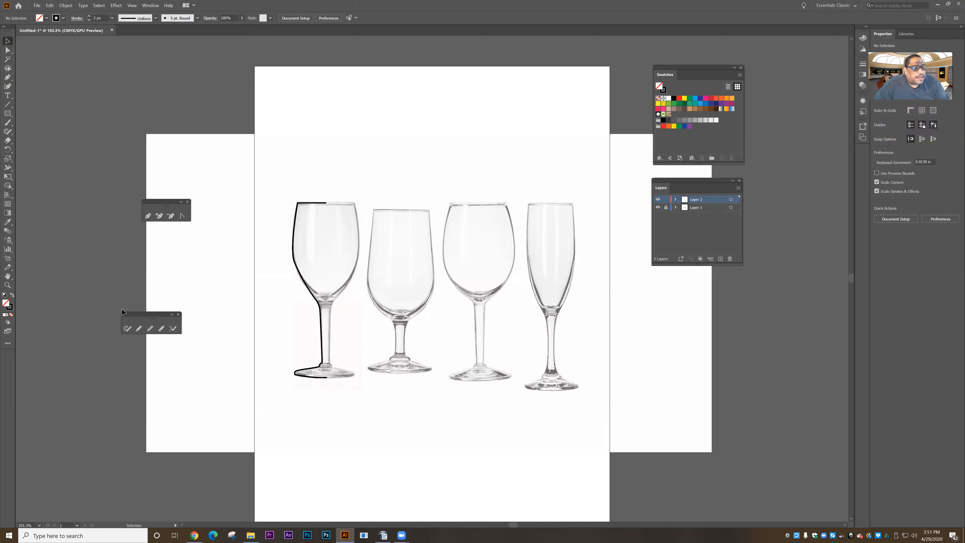
Refine the curve at the left side of the bowl by adjusting its anchor handle to follow the glass edge
{"action": "left_click", "coordinate": [7, 285]}
{"action": "left_click", "coordinate": [361, 279]}
{"action": "left_click", "coordinate": [8, 50]}
{"action": "left_click", "coordinate": [440, 290]}
{"action": "left_click", "coordinate": [442, 291]}
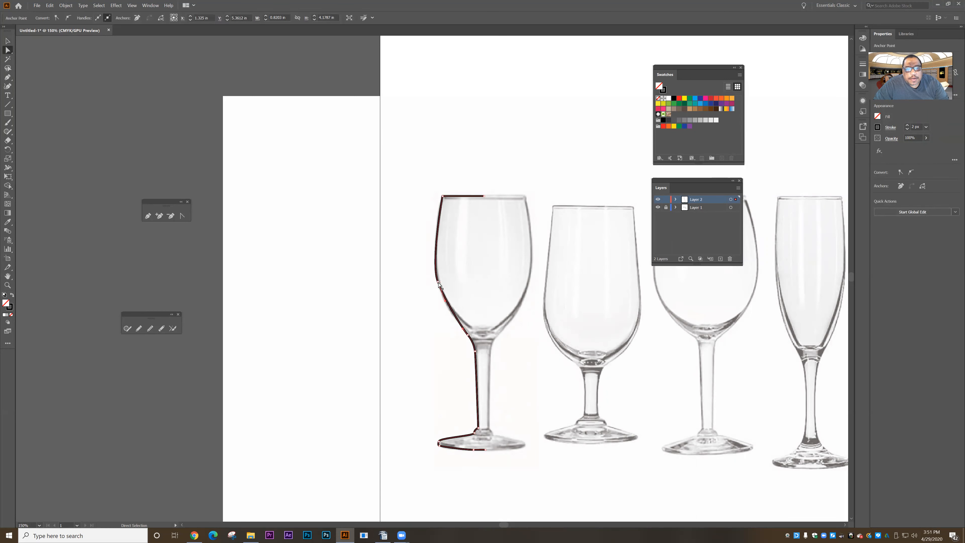
{"action": "left_click", "coordinate": [445, 303]}
{"action": "left_click_drag", "start_coordinate": [445, 303], "coordinate": [441, 299]}
{"action": "left_click", "coordinate": [468, 335]}
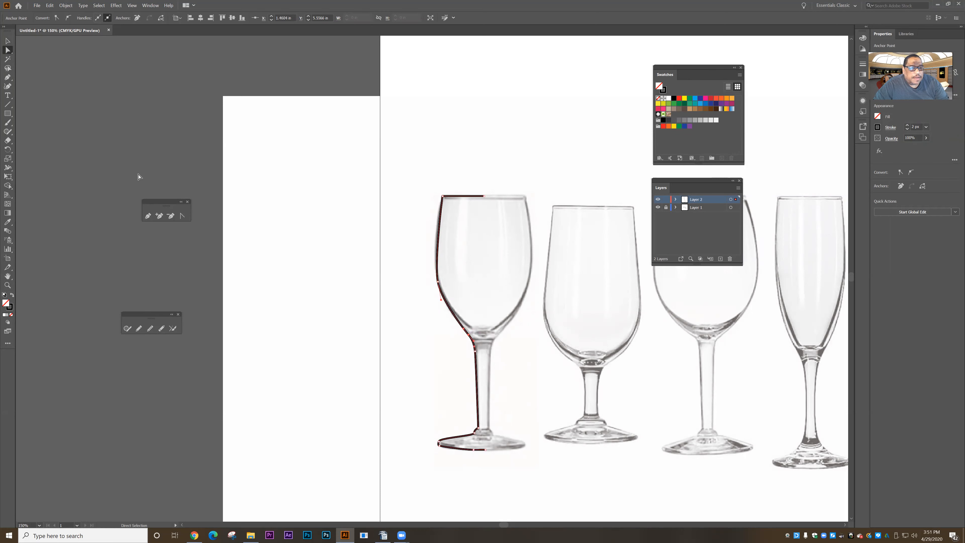
{"action": "left_click", "coordinate": [7, 41]}
{"action": "left_click", "coordinate": [72, 92]}
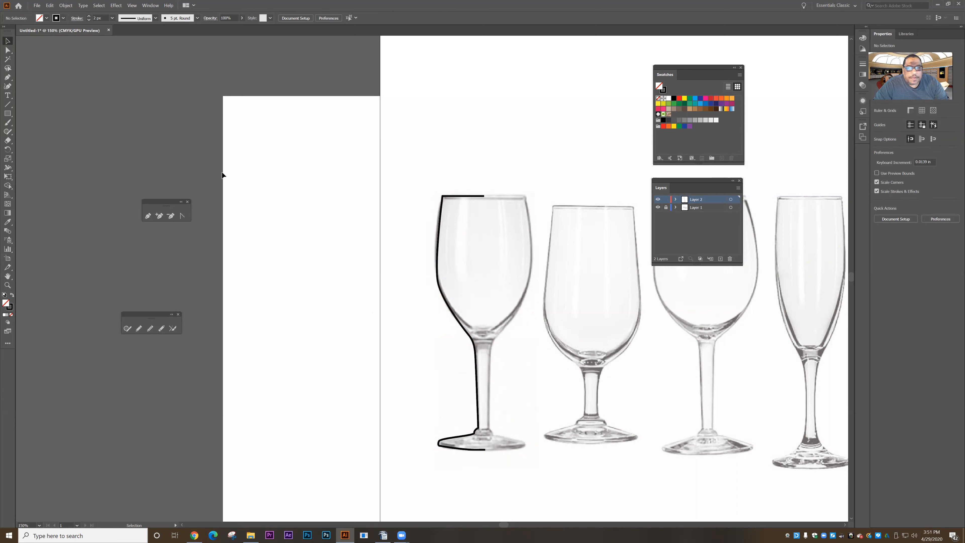
Make a copy of the half-glass path reflected across the vertical axis
{"action": "left_click_drag", "start_coordinate": [516, 463], "coordinate": [517, 465]}
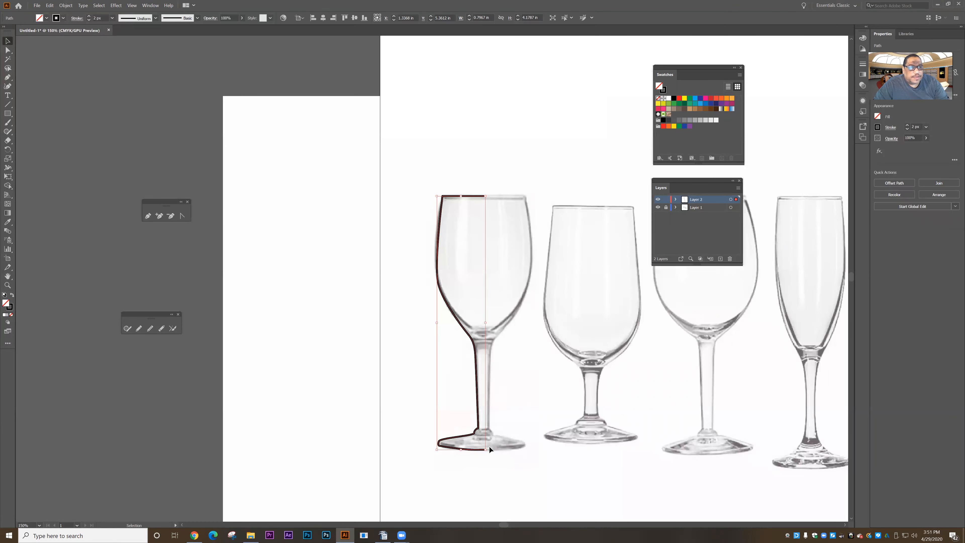
{"action": "left_click", "coordinate": [66, 5]}
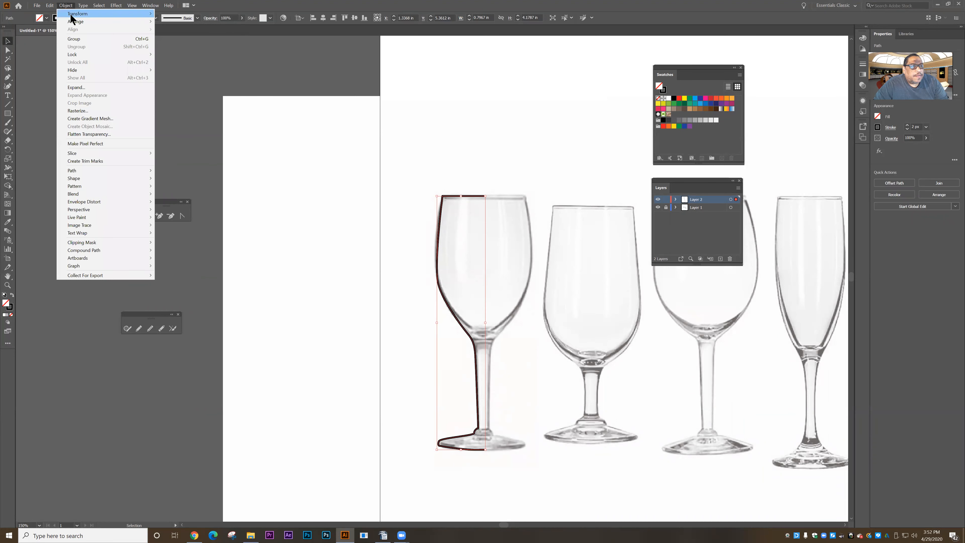
{"action": "mouse_move", "coordinate": [72, 14]}
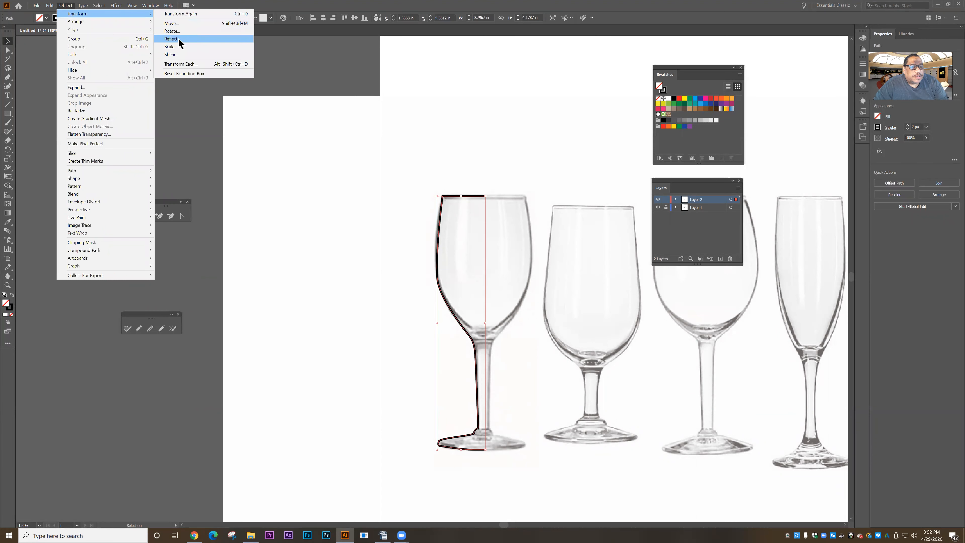
{"action": "left_click", "coordinate": [188, 39]}
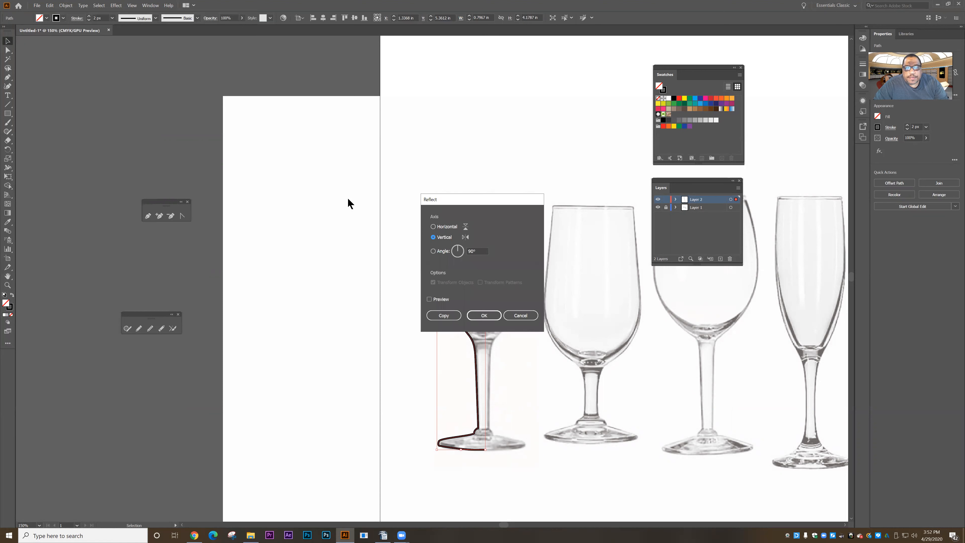
{"action": "left_click_drag", "start_coordinate": [510, 196], "coordinate": [645, 163]}
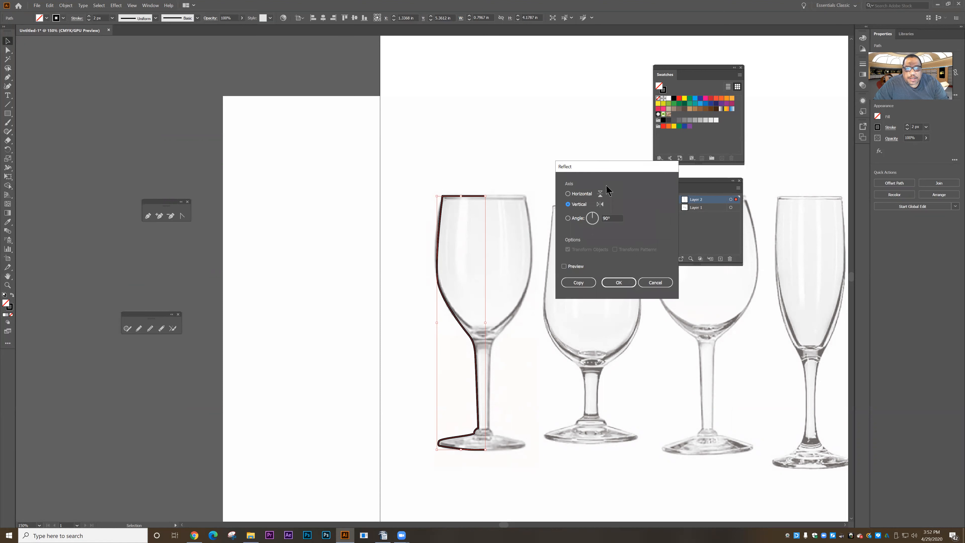
{"action": "left_click", "coordinate": [563, 266]}
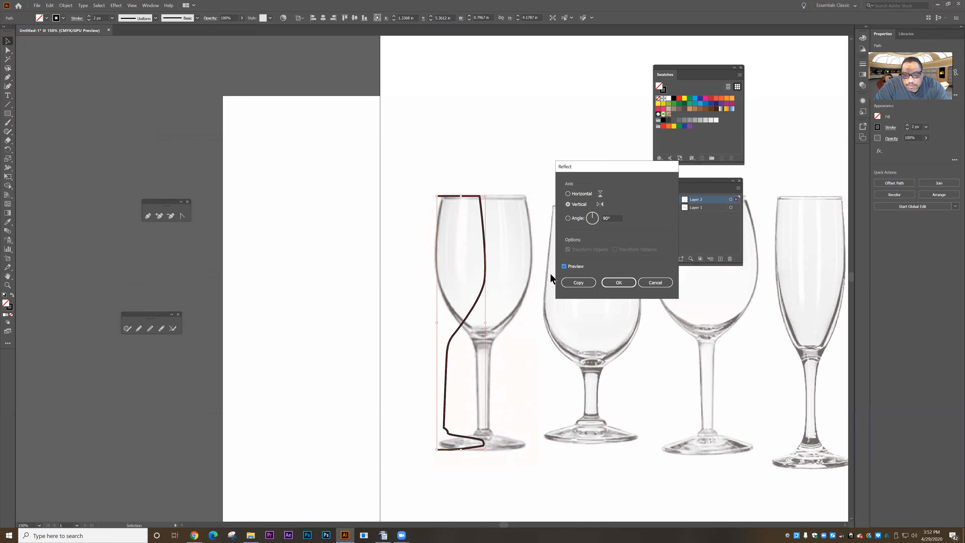
{"action": "left_click", "coordinate": [572, 282]}
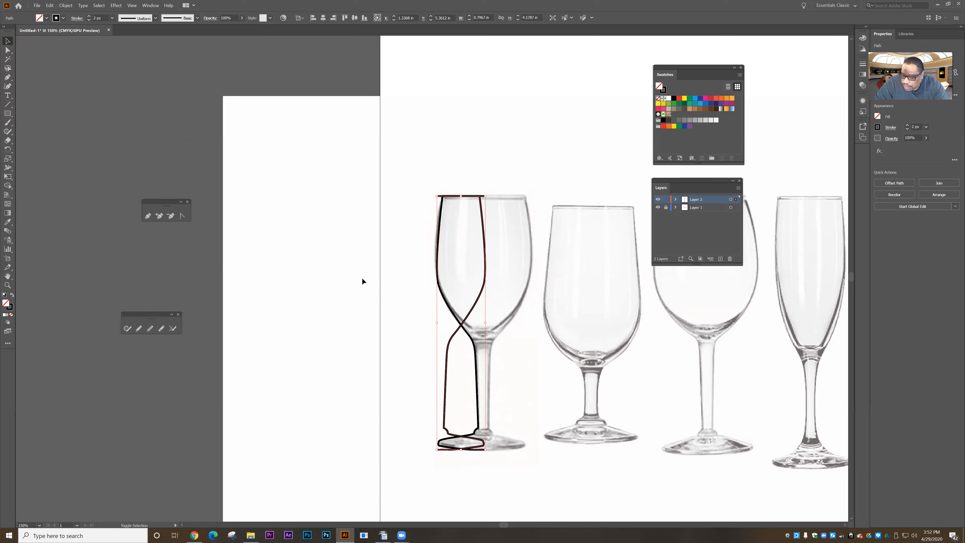
Shift the reflected copy right to form the glass's right half, leaving a small gap between the halves
{"action": "key", "text": "shift+Right"}
{"action": "key", "text": "shift+Right"}
{"action": "key", "text": "shift+Right"}
{"action": "key", "text": "shift+Right"}
{"action": "key", "text": "shift+Right"}
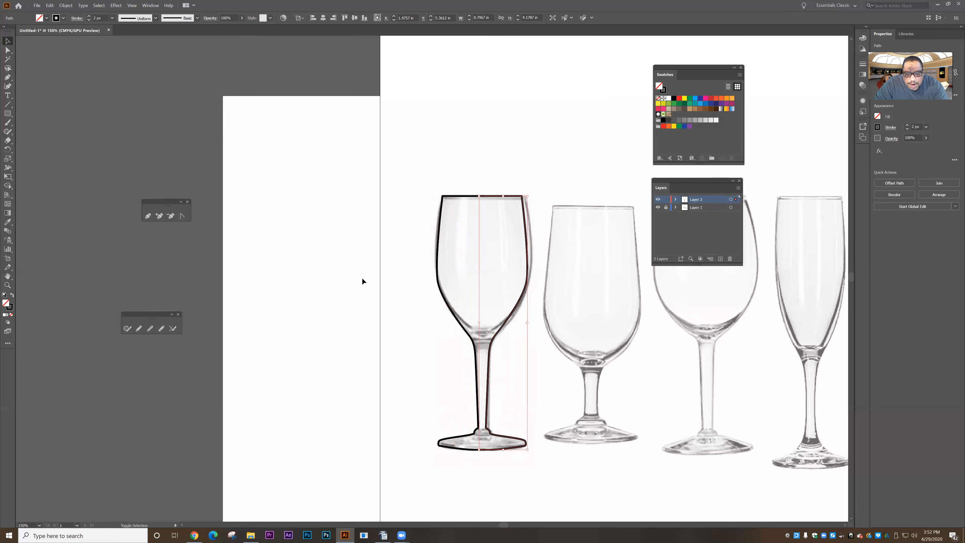
{"action": "key", "text": "Right"}
{"action": "key", "text": "Right"}
{"action": "key", "text": "Right"}
{"action": "key", "text": "Right"}
{"action": "key", "text": "Right"}
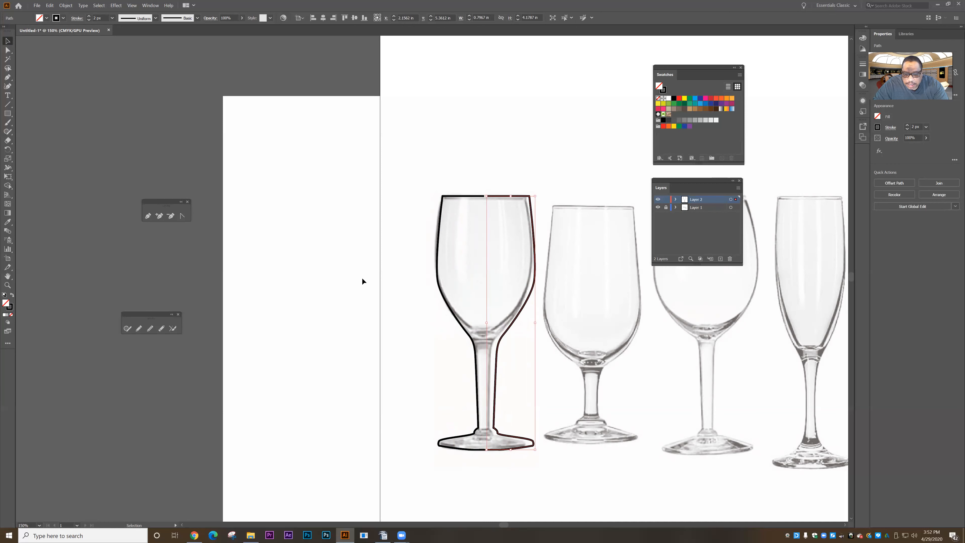
{"action": "left_click", "coordinate": [503, 488]}
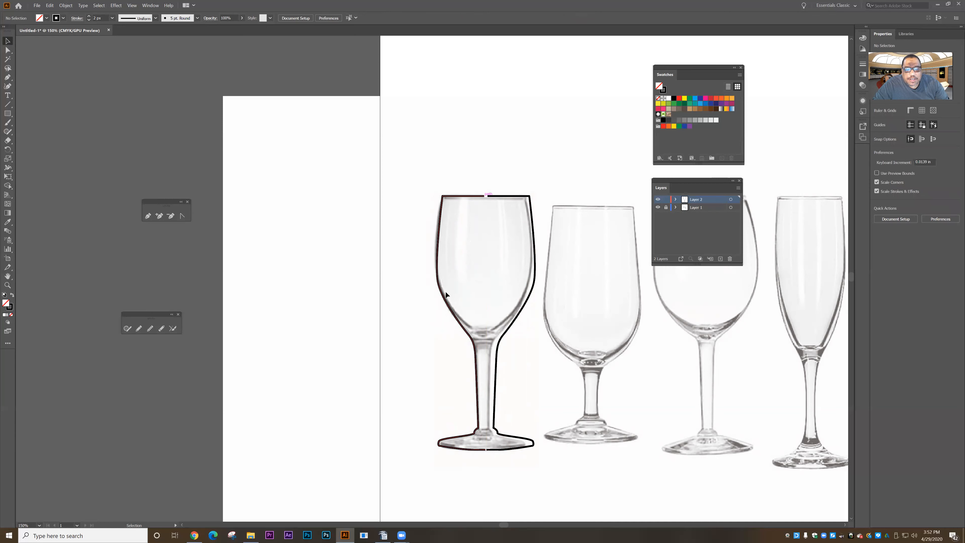
Try bridging the gap between the two halves at the rim with a Pen tool segment, and undo the connection
{"action": "left_click", "coordinate": [7, 285]}
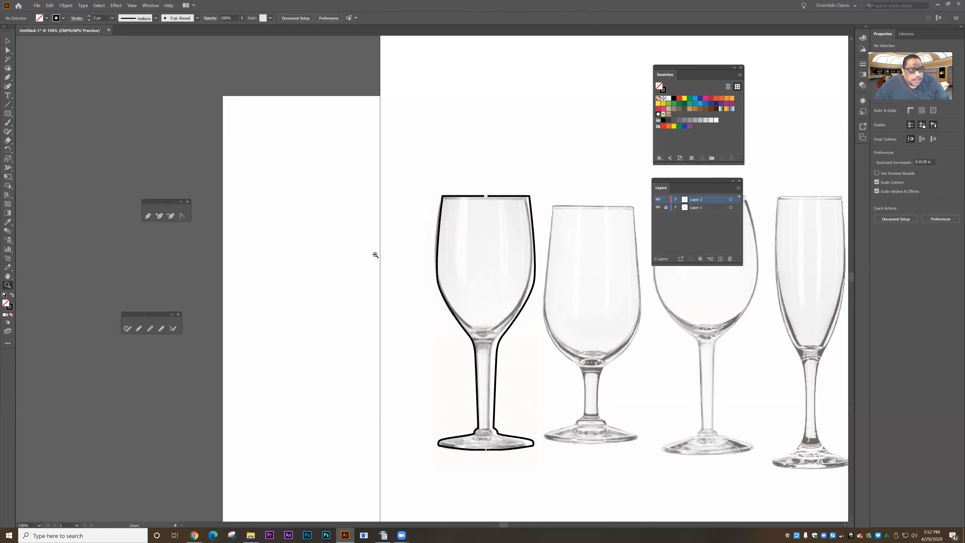
{"action": "left_click_drag", "start_coordinate": [458, 192], "coordinate": [590, 267]}
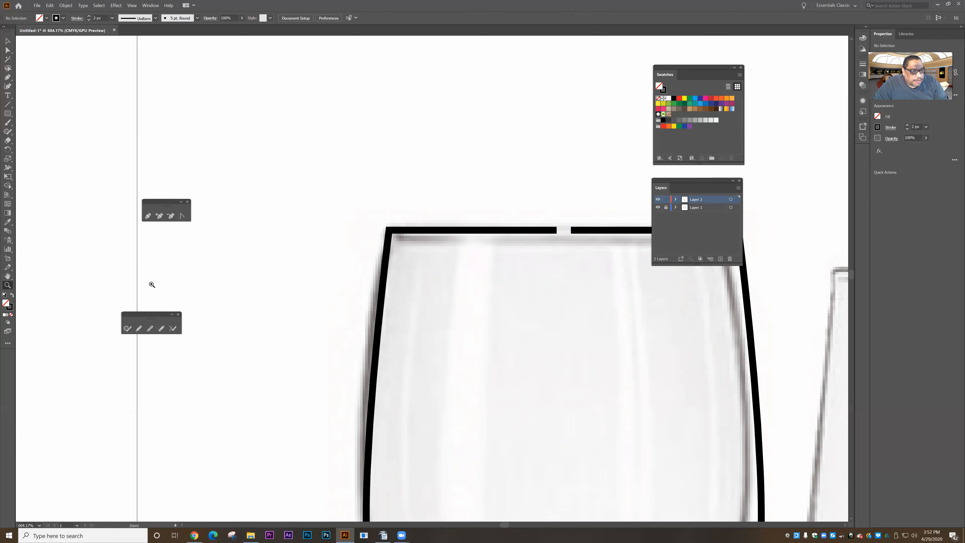
{"action": "left_click", "coordinate": [147, 215]}
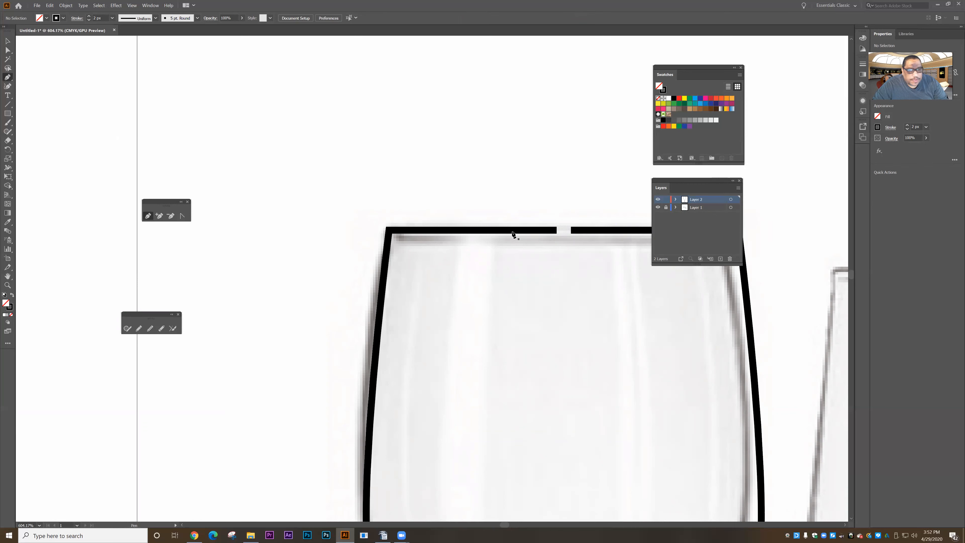
{"action": "left_click", "coordinate": [556, 231]}
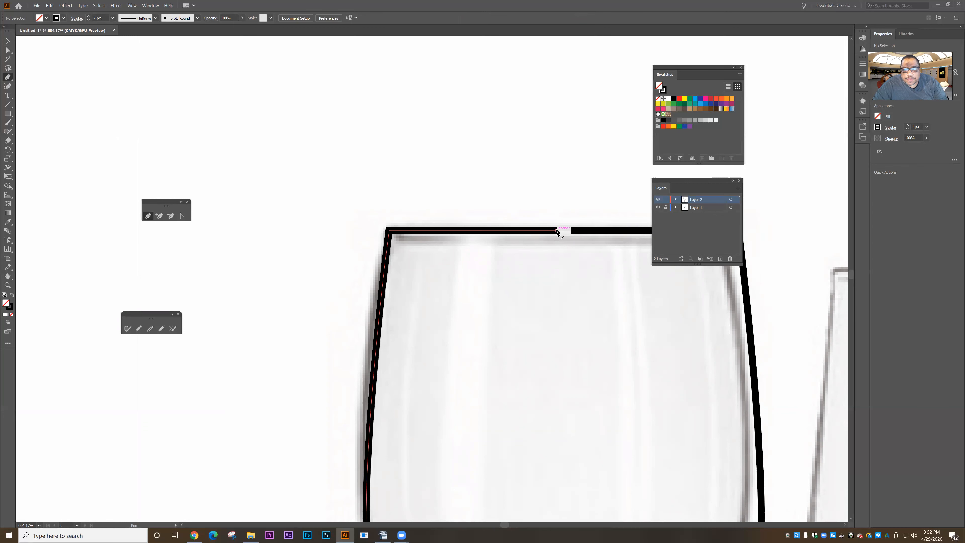
{"action": "left_click", "coordinate": [570, 230]}
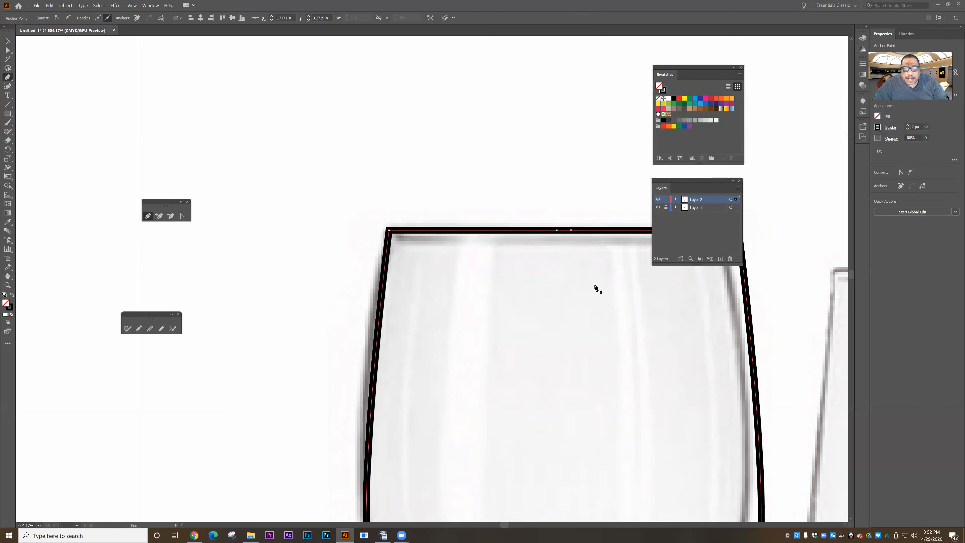
{"action": "key", "text": "ctrl+z"}
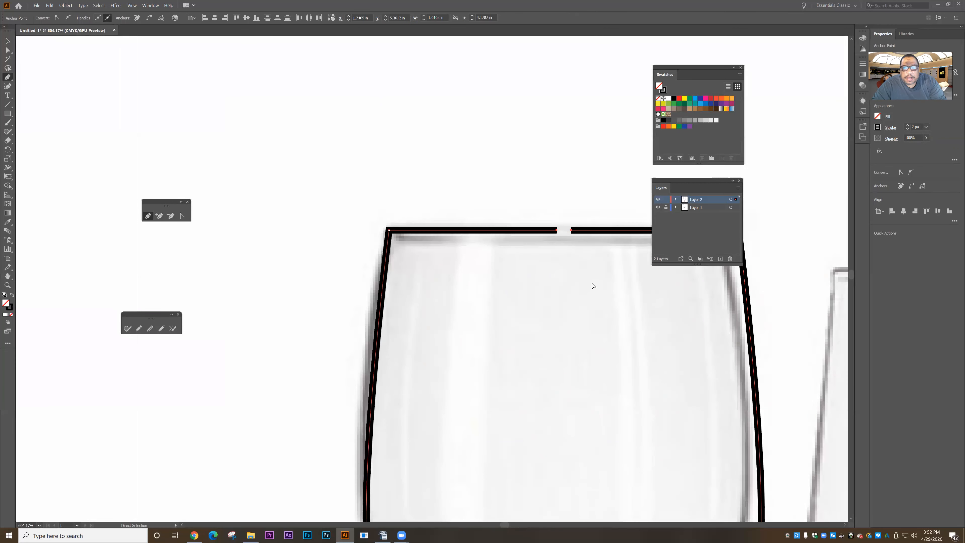
{"action": "key", "text": "Escape"}
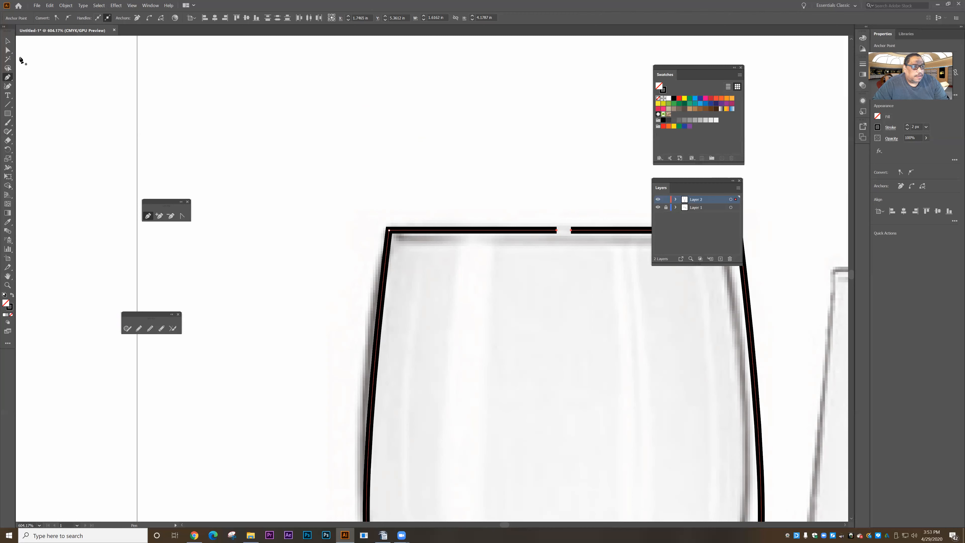
Select the two open end points at the rim and try out the path Join command on them twice, undoing each join
{"action": "left_click", "coordinate": [9, 52]}
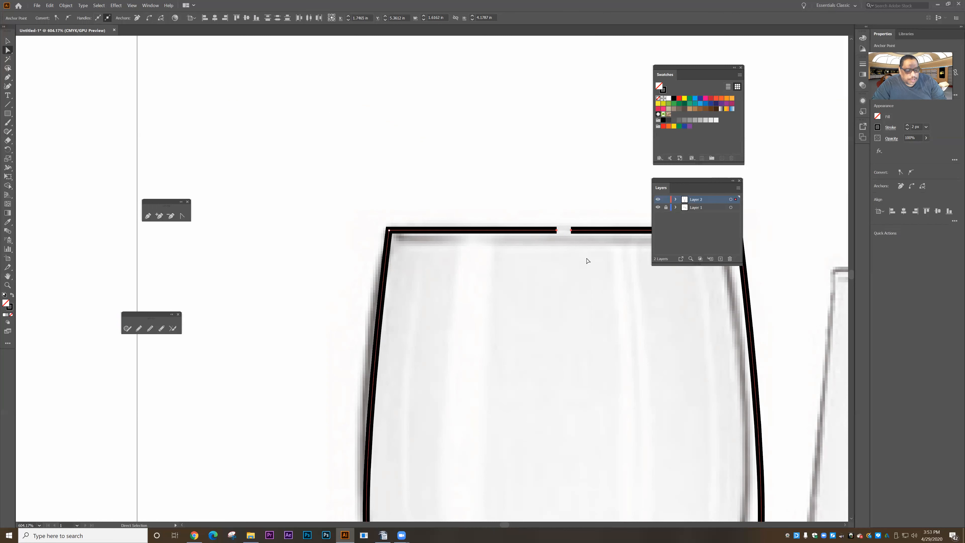
{"action": "left_click", "coordinate": [66, 6]}
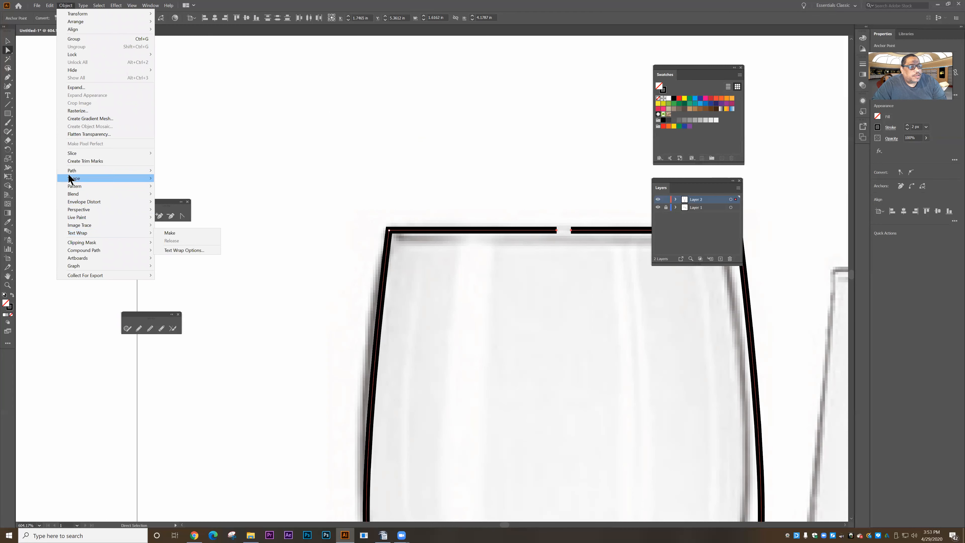
{"action": "mouse_move", "coordinate": [102, 170]}
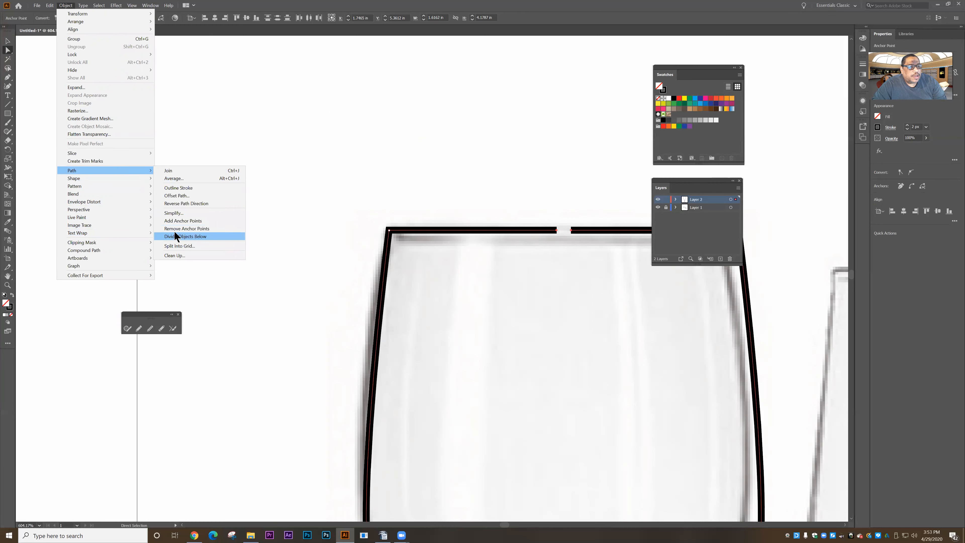
{"action": "left_click", "coordinate": [177, 171]}
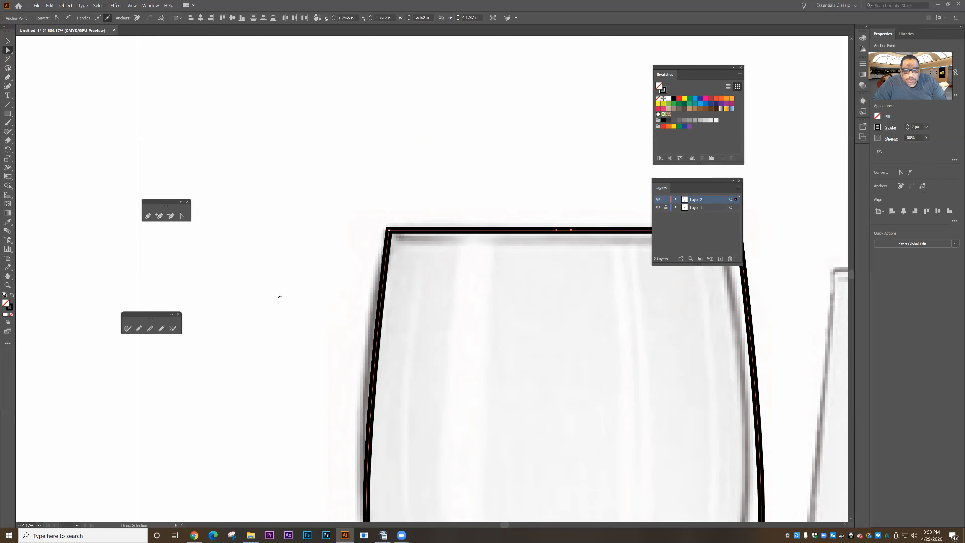
{"action": "left_click", "coordinate": [277, 293]}
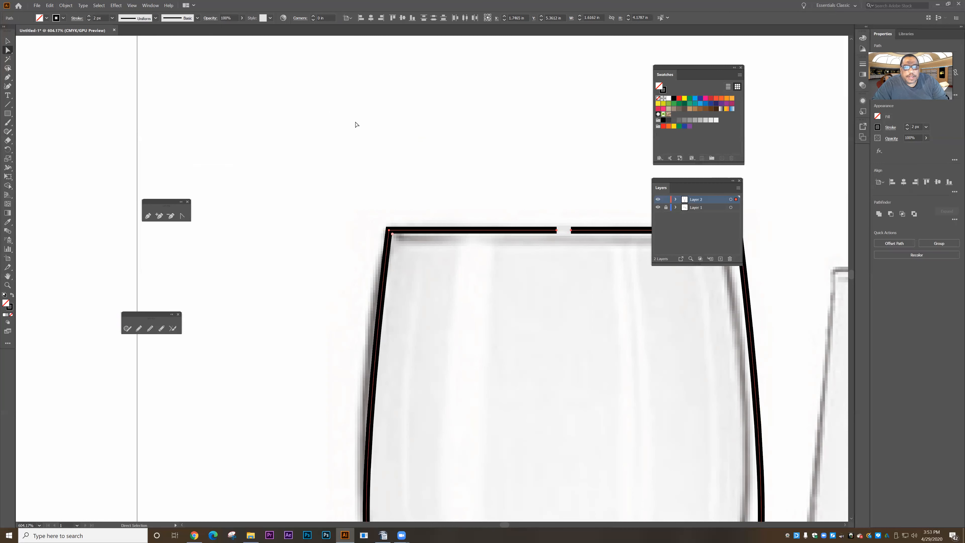
{"action": "left_click_drag", "start_coordinate": [595, 263], "coordinate": [593, 266]}
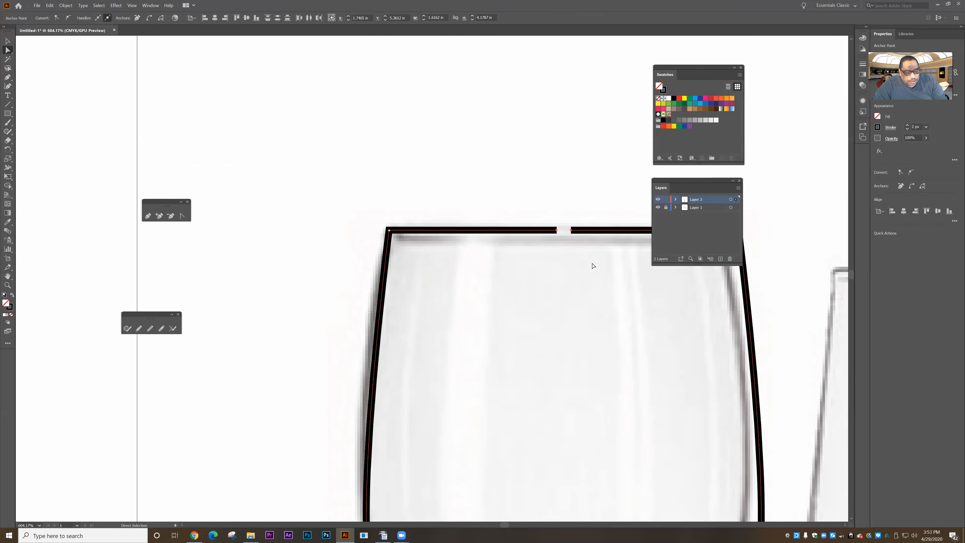
{"action": "key", "text": "ctrl+j"}
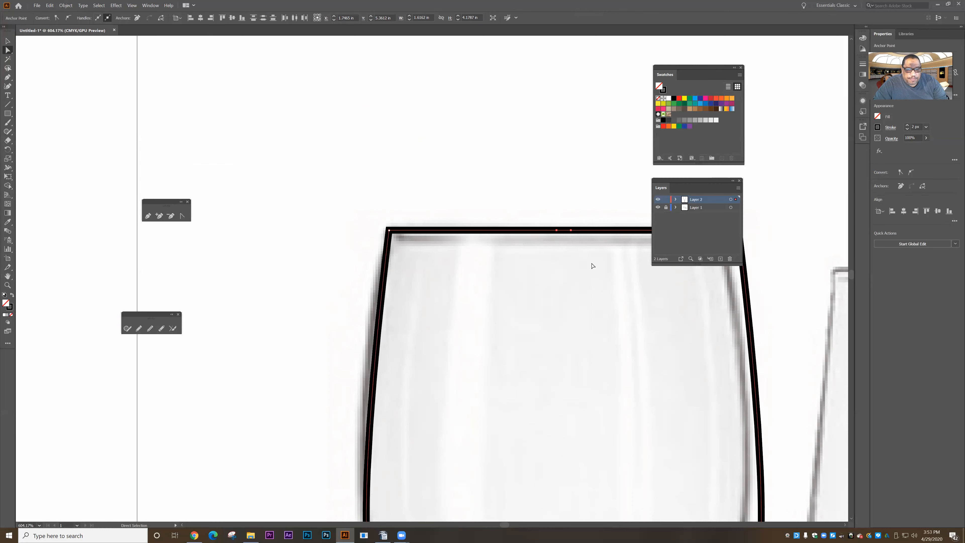
{"action": "key", "text": "ctrl+z"}
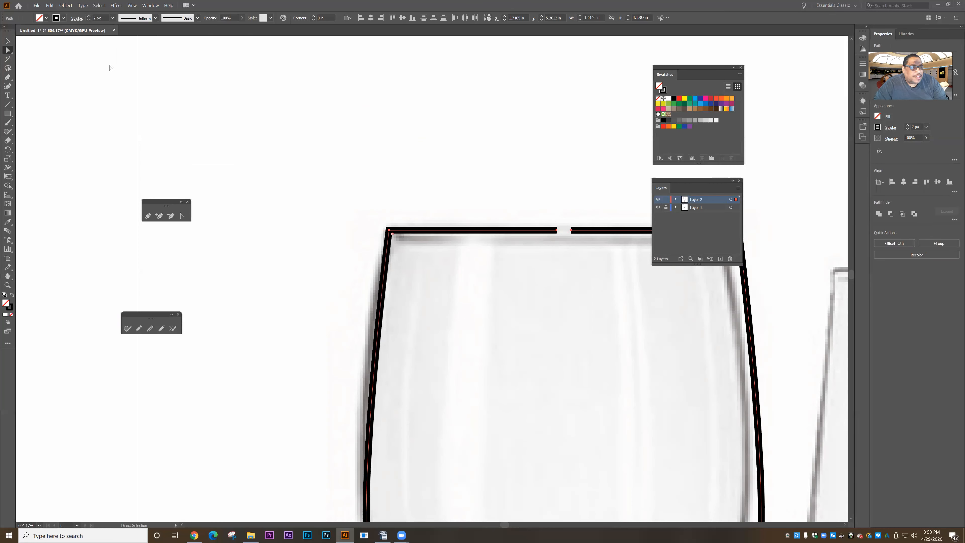
Add a vertical Pen segment at the left half's rim end, try to join the resulting corner to the right half, and undo the added segment
{"action": "left_click", "coordinate": [249, 135]}
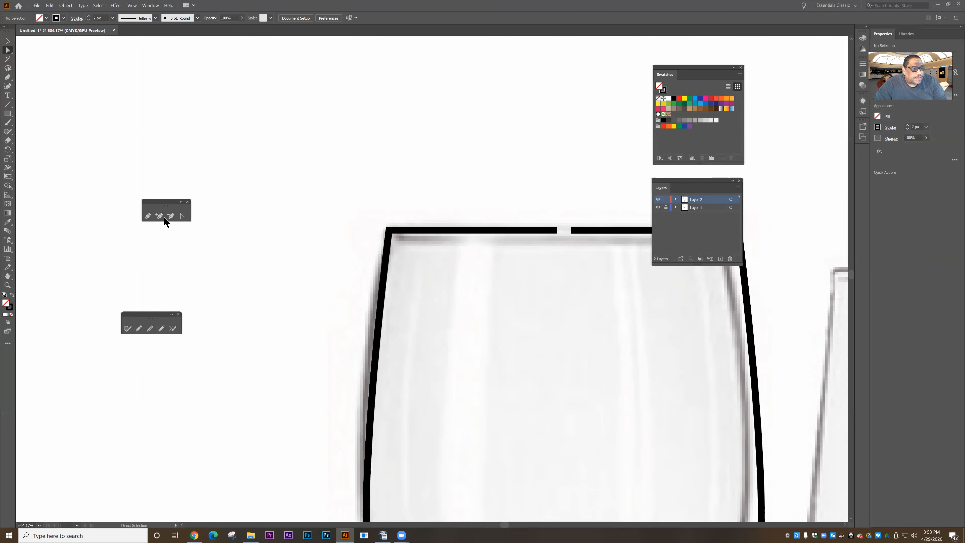
{"action": "left_click", "coordinate": [148, 217]}
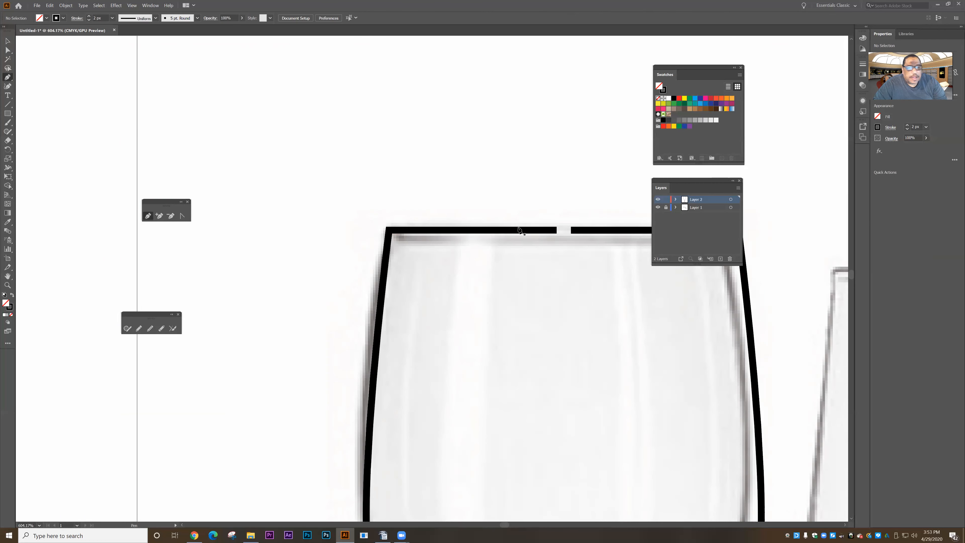
{"action": "left_click", "coordinate": [557, 231]}
{"action": "left_click", "coordinate": [557, 195]}
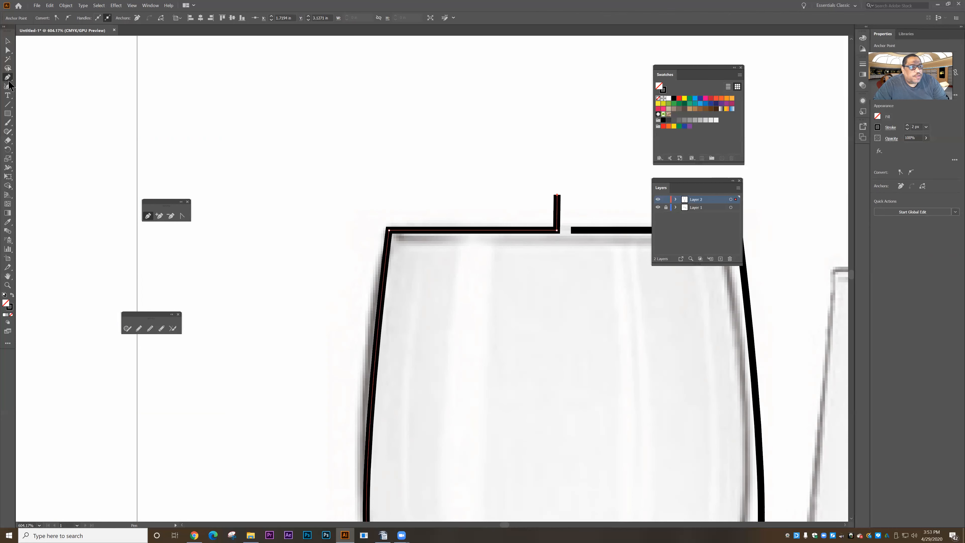
{"action": "left_click", "coordinate": [8, 50]}
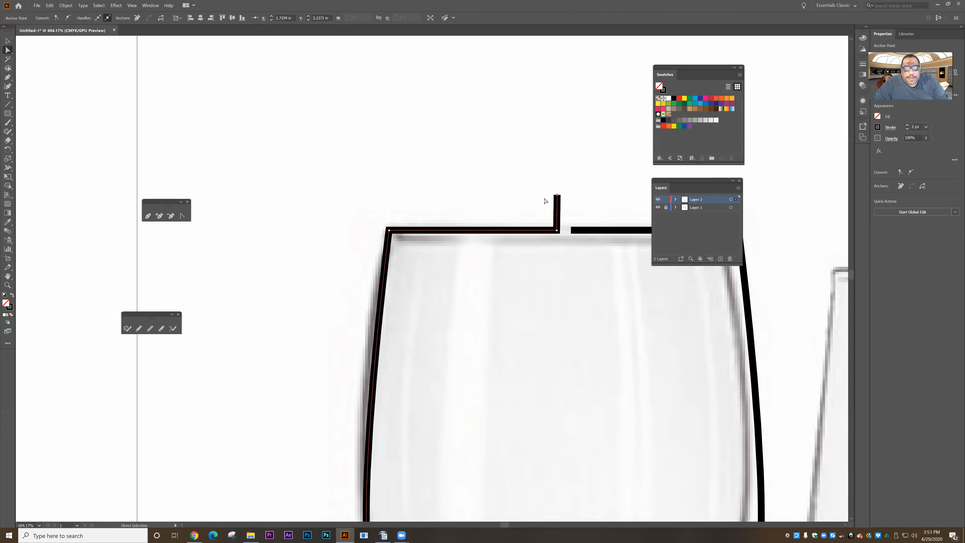
{"action": "left_click_drag", "start_coordinate": [587, 254], "coordinate": [588, 255]}
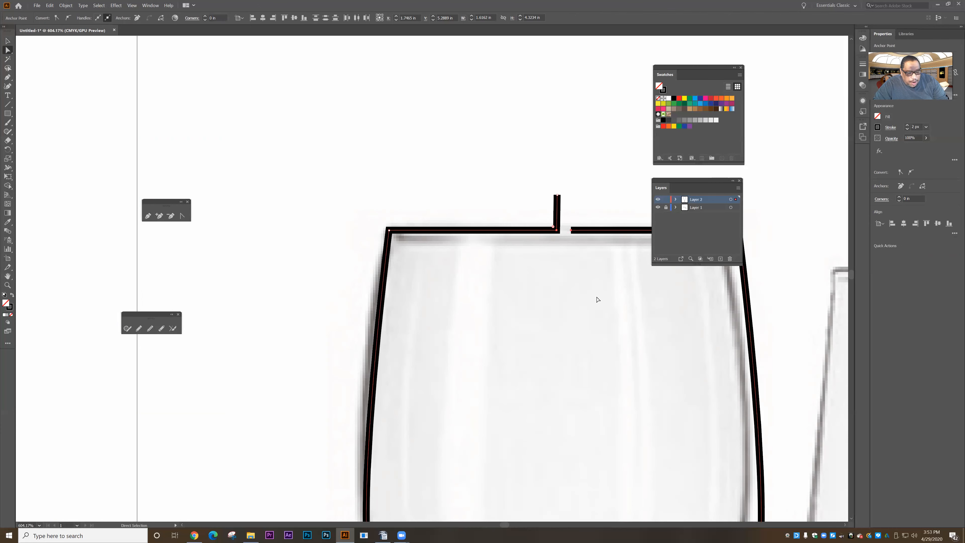
{"action": "key", "text": "ctrl+j"}
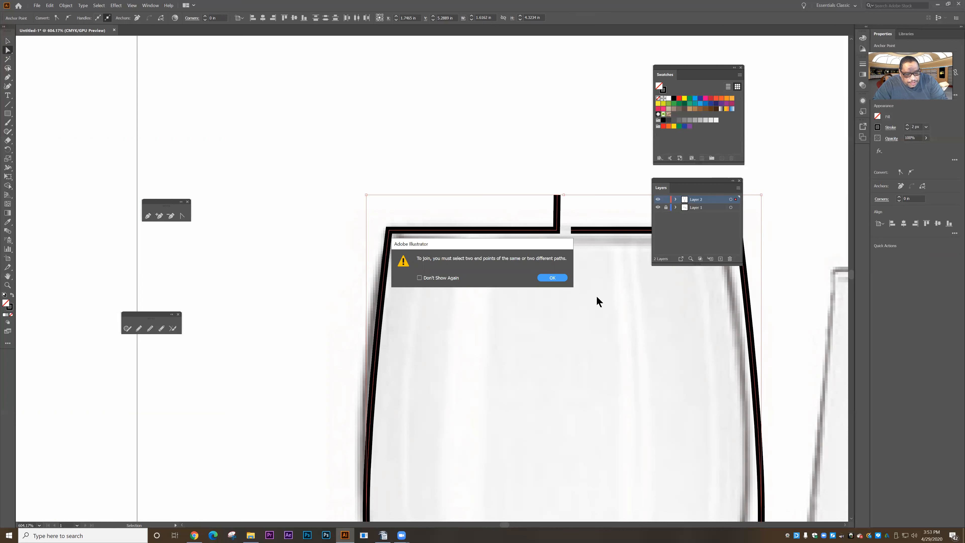
{"action": "left_click", "coordinate": [560, 278]}
{"action": "key", "text": "ctrl+z"}
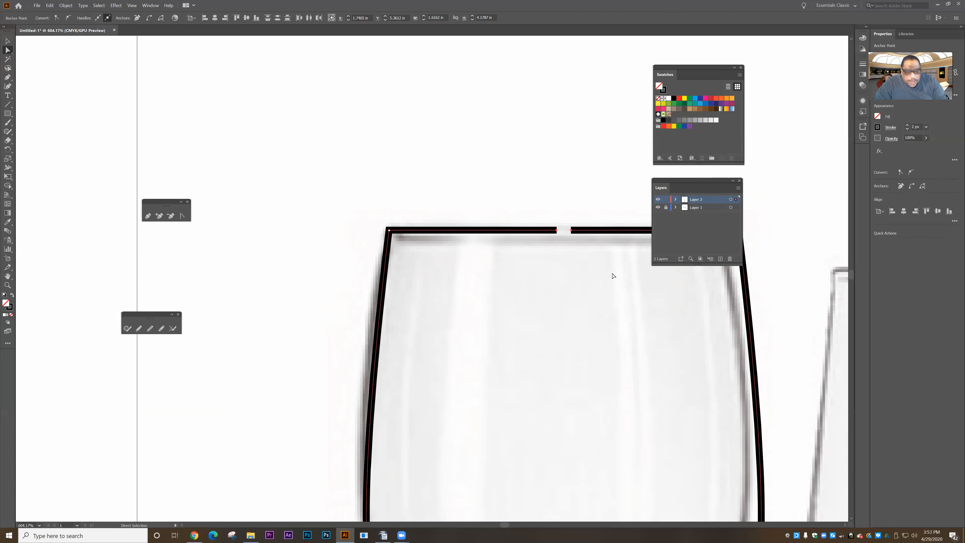
Join the open end points of the two halves at the rim and at the middle of the base to close the glass outline
{"action": "key", "text": "ctrl+j"}
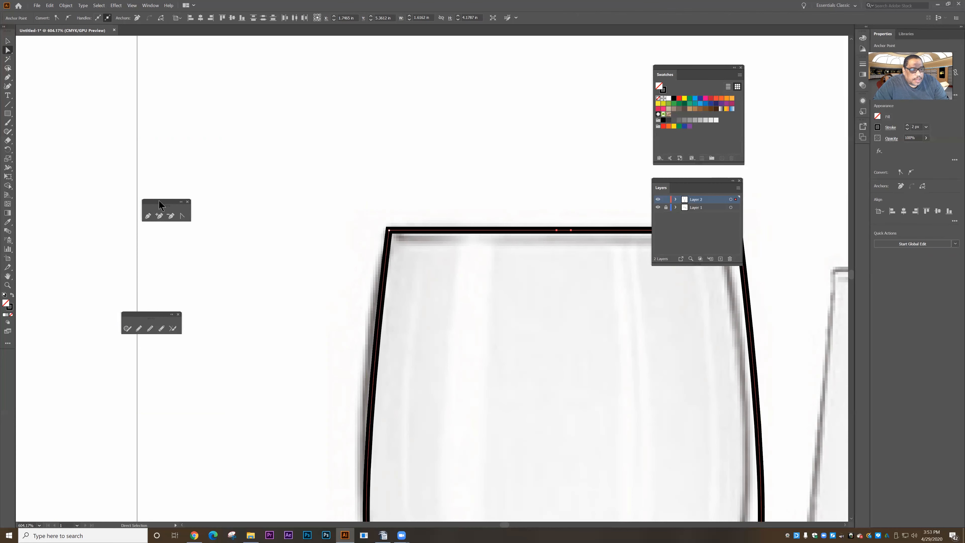
{"action": "double_click", "coordinate": [14, 278]}
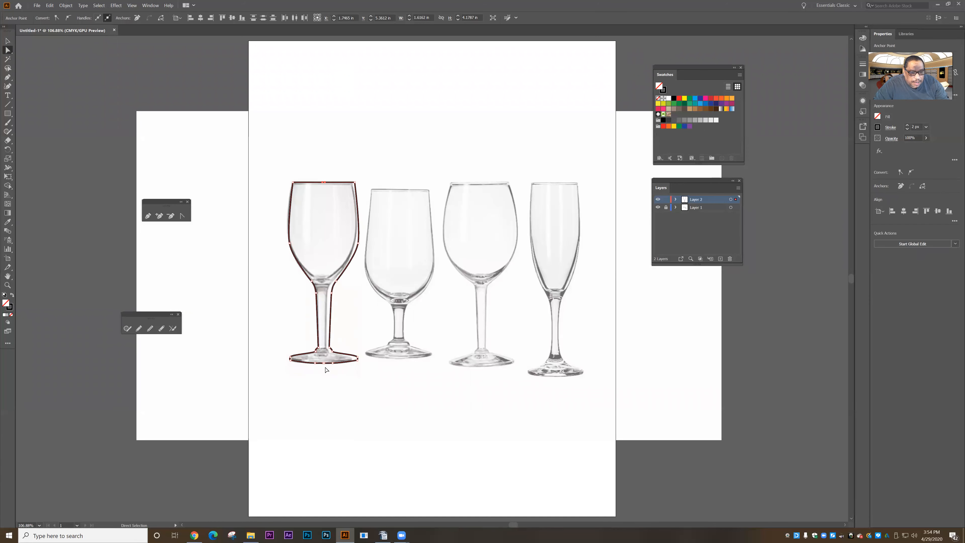
{"action": "key", "text": "ctrl+="}
{"action": "key", "text": "ctrl+="}
{"action": "key", "text": "ctrl+="}
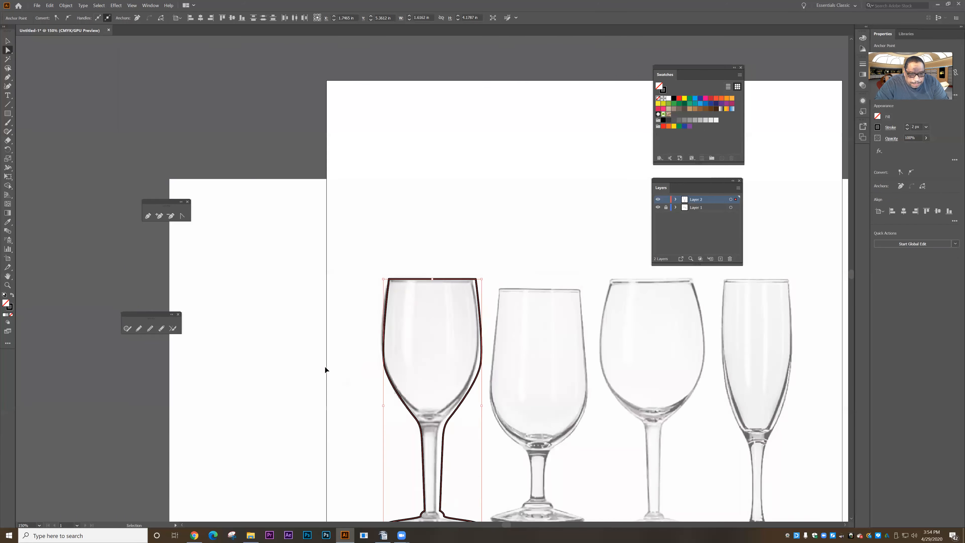
{"action": "key", "text": "space"}
{"action": "left_click_drag", "start_coordinate": [417, 365], "coordinate": [402, 28]}
{"action": "left_click_drag", "start_coordinate": [389, 174], "coordinate": [397, 126]}
{"action": "key", "text": "ctrl+="}
{"action": "key", "text": "ctrl+="}
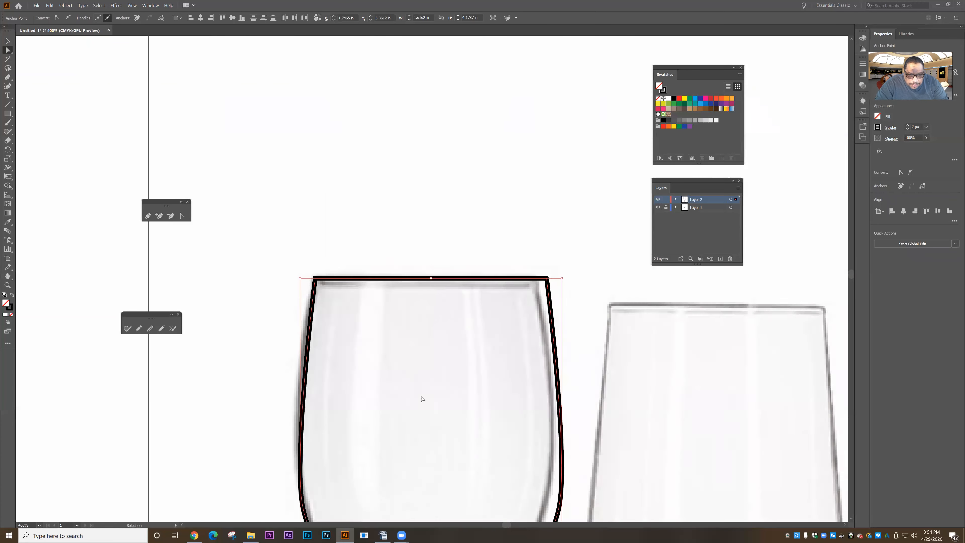
{"action": "key", "text": "space"}
{"action": "left_click_drag", "start_coordinate": [416, 396], "coordinate": [422, 26]}
{"action": "left_click_drag", "start_coordinate": [437, 289], "coordinate": [439, 21]}
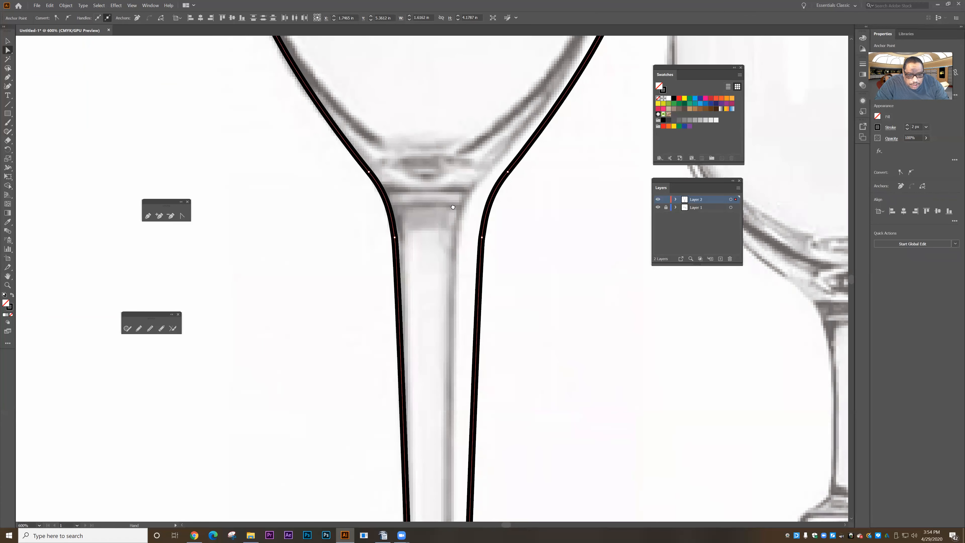
{"action": "left_click_drag", "start_coordinate": [451, 264], "coordinate": [454, 4]}
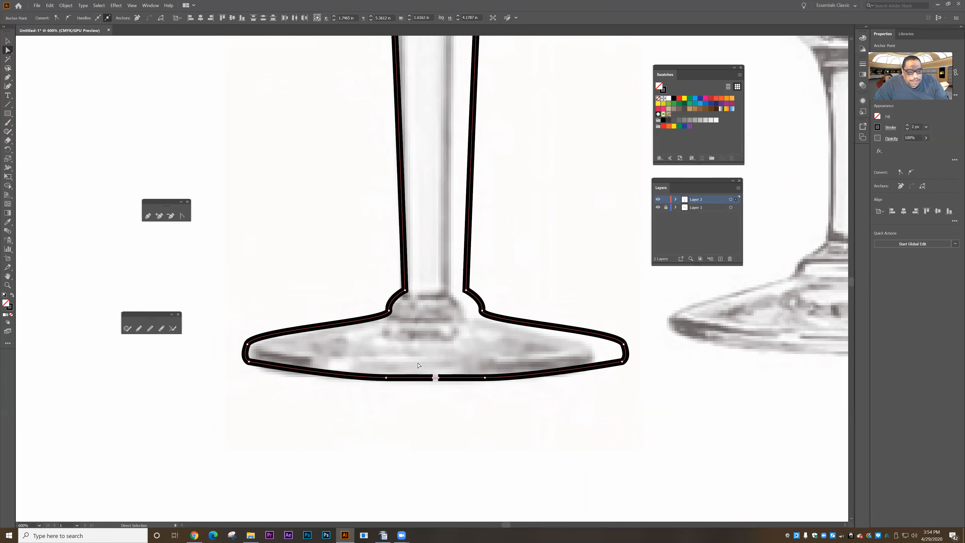
{"action": "left_click_drag", "start_coordinate": [452, 398], "coordinate": [452, 399]}
{"action": "key", "text": "v"}
{"action": "key", "text": "a"}
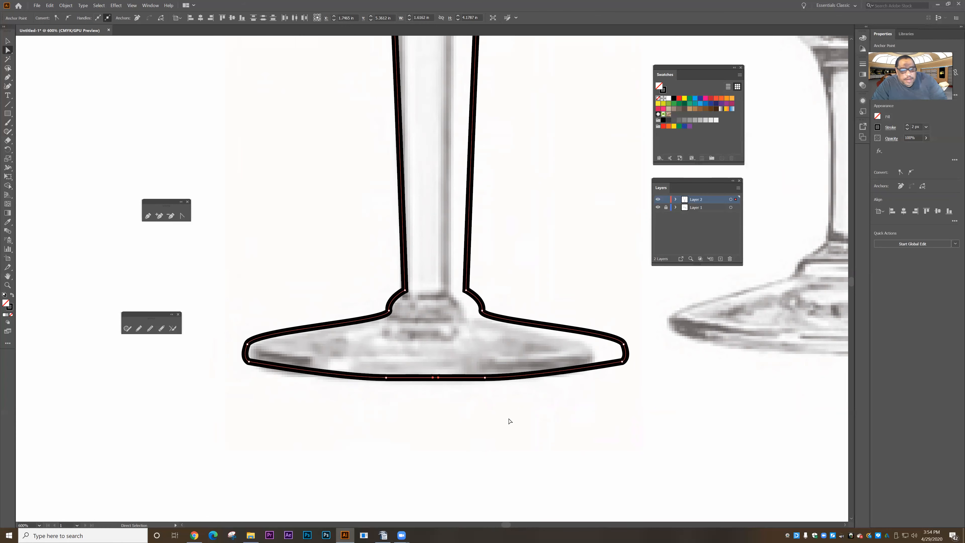
Fill the closed glass outline with bright blue, change the fill to a darker blue, and deselect the shape
{"action": "double_click", "coordinate": [7, 285]}
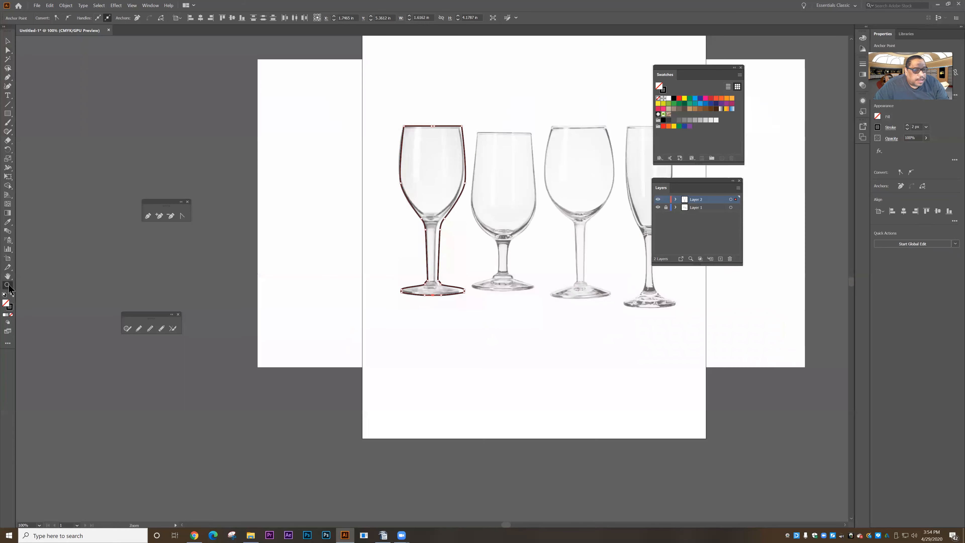
{"action": "left_click", "coordinate": [9, 42]}
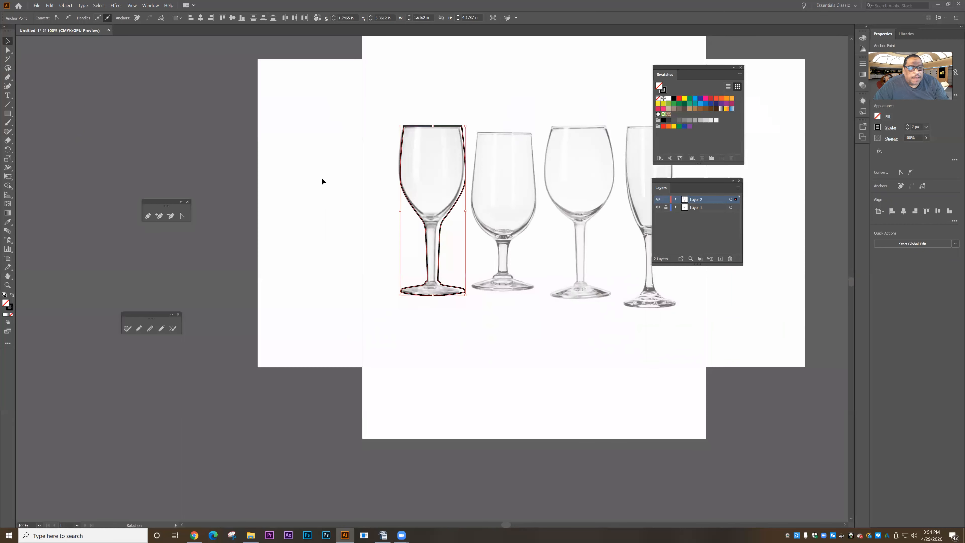
{"action": "left_click", "coordinate": [394, 285]}
{"action": "left_click", "coordinate": [424, 250]}
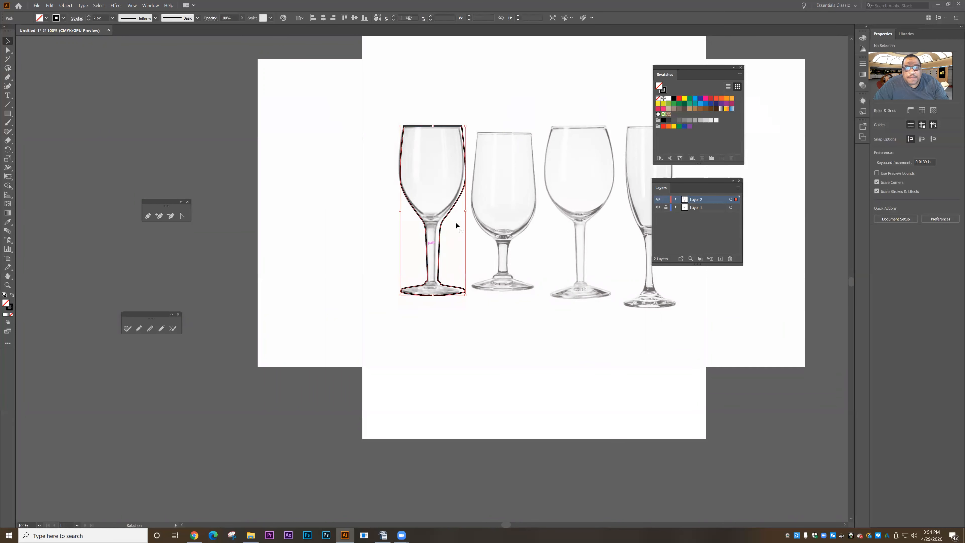
{"action": "left_click", "coordinate": [695, 98]}
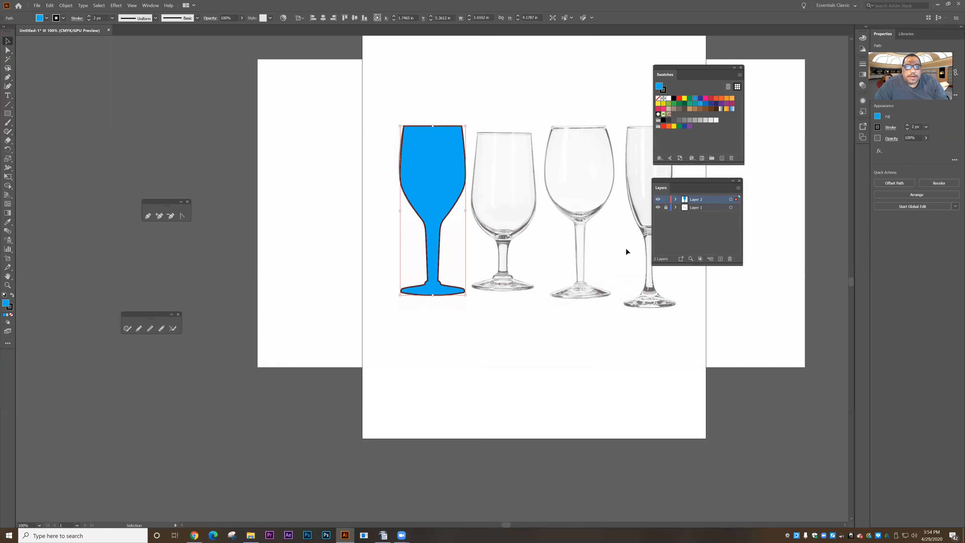
{"action": "left_click", "coordinate": [706, 103]}
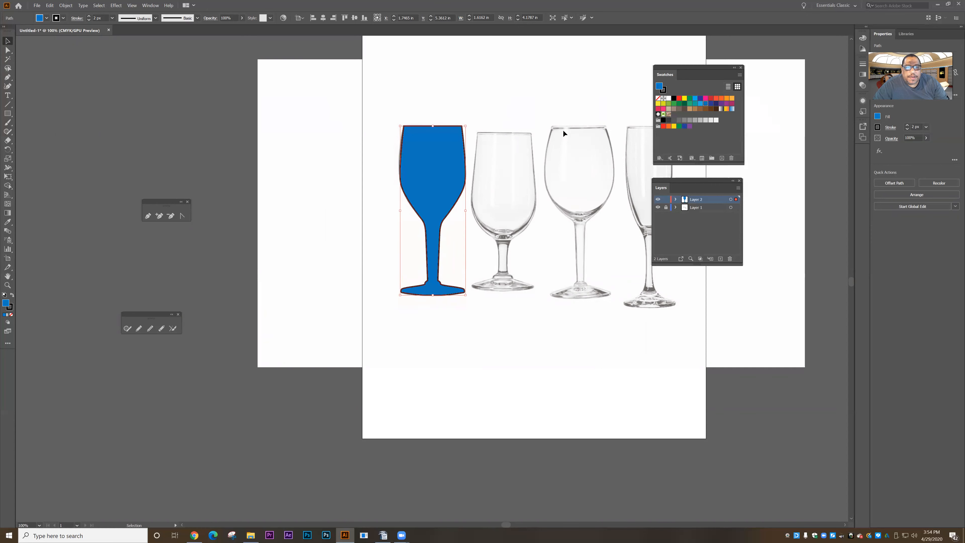
{"action": "left_click", "coordinate": [564, 285]}
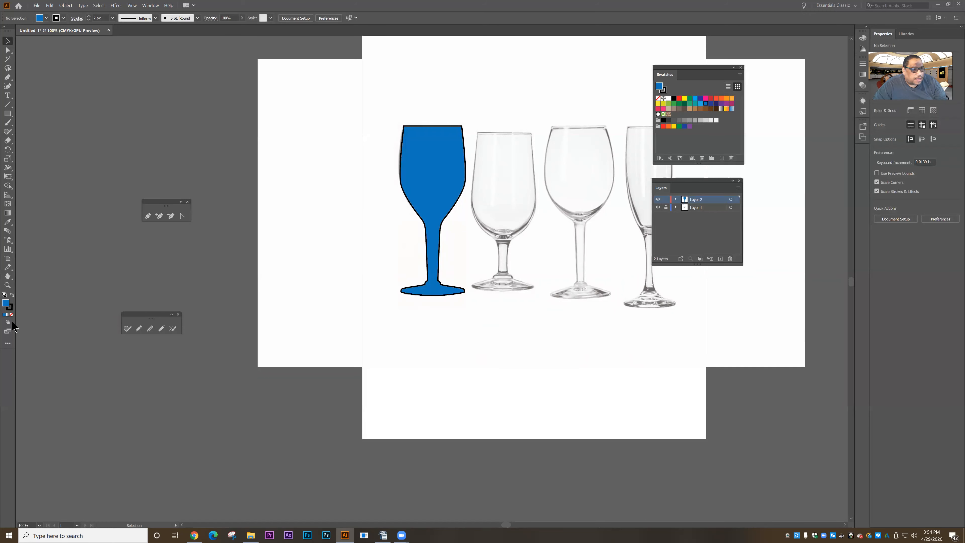
Trace the left half of the second glass's rim and bowl with the Pen tool, from the rim's middle to the stem's upper end
{"action": "left_click", "coordinate": [8, 285]}
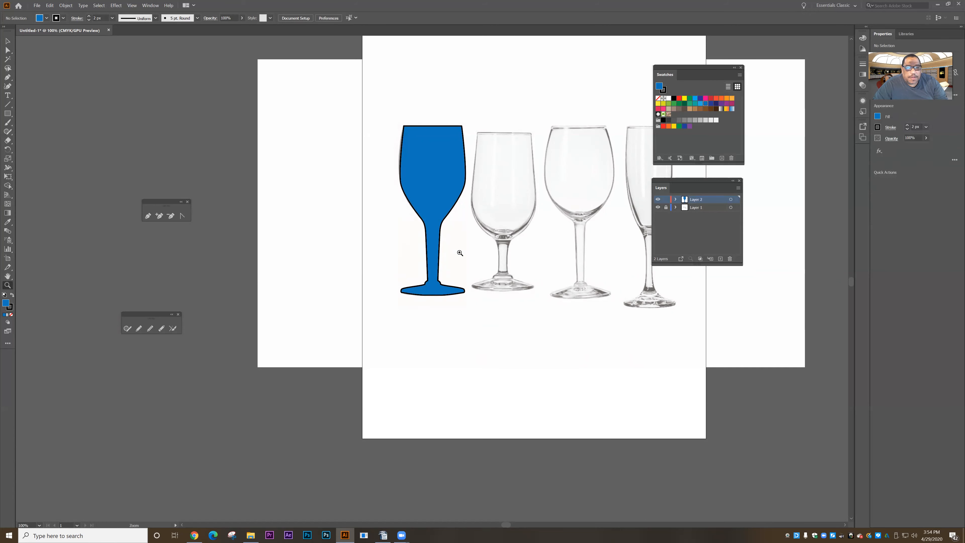
{"action": "left_click", "coordinate": [509, 236]}
{"action": "left_click", "coordinate": [449, 196]}
{"action": "scroll", "coordinate": [407, 287], "scroll_direction": "down", "scroll_amount": 2}
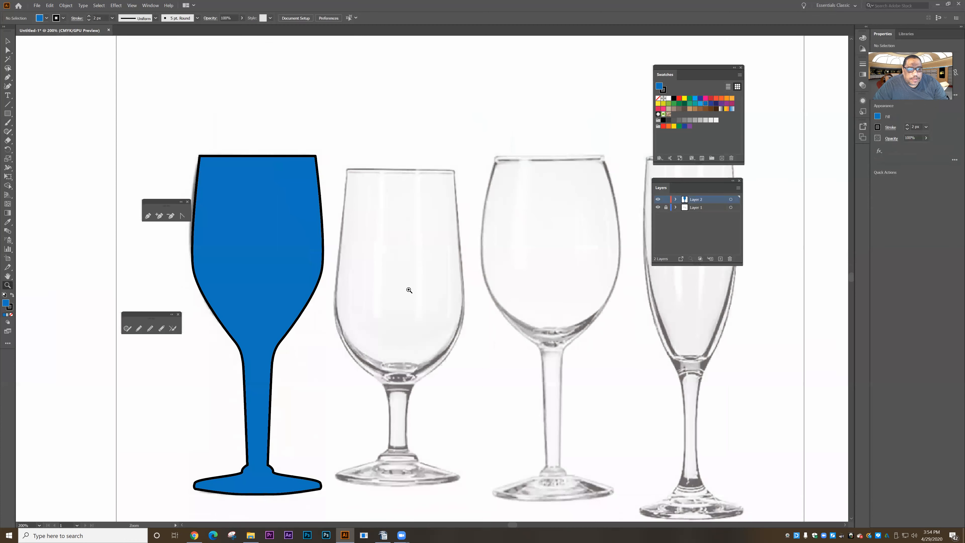
{"action": "left_click", "coordinate": [149, 217]}
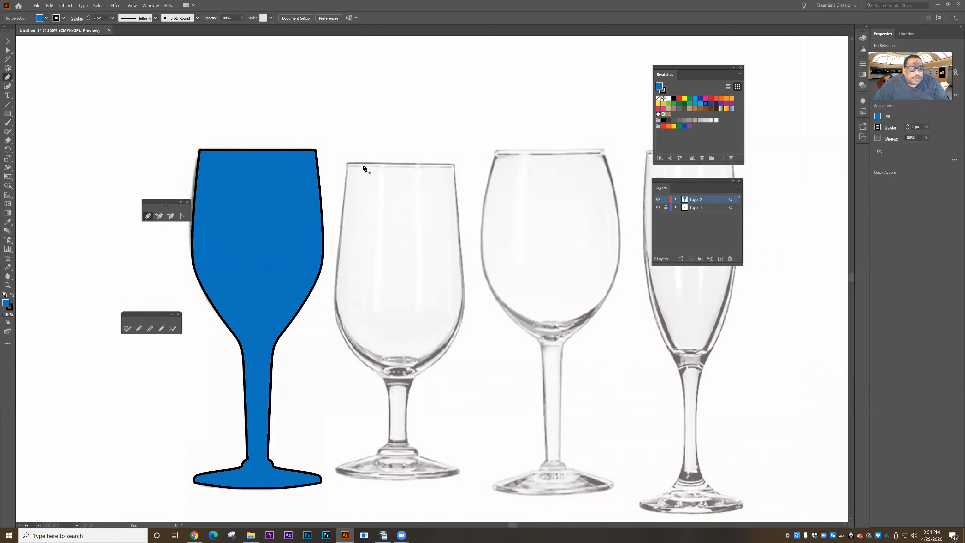
{"action": "left_click", "coordinate": [403, 164]}
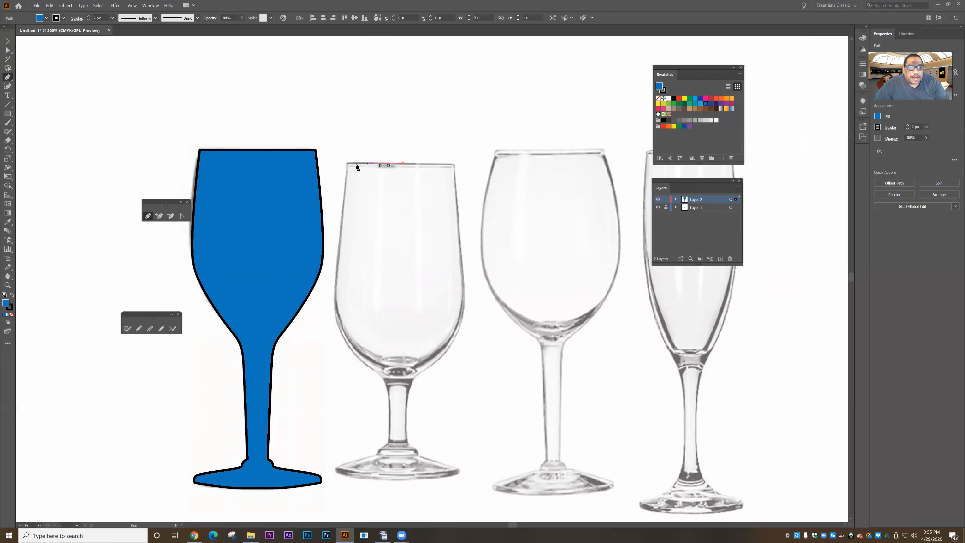
{"action": "left_click", "coordinate": [347, 164]}
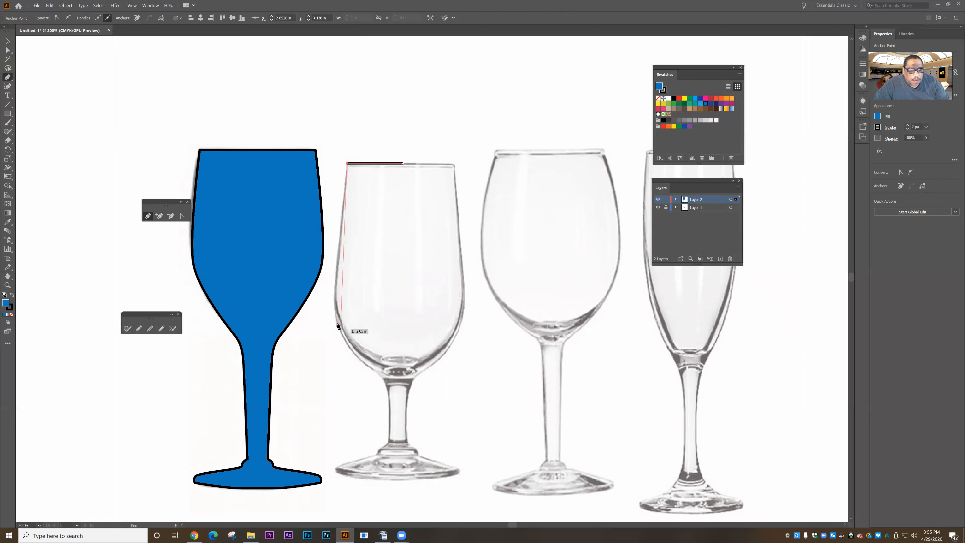
{"action": "left_click_drag", "start_coordinate": [339, 328], "coordinate": [388, 390]}
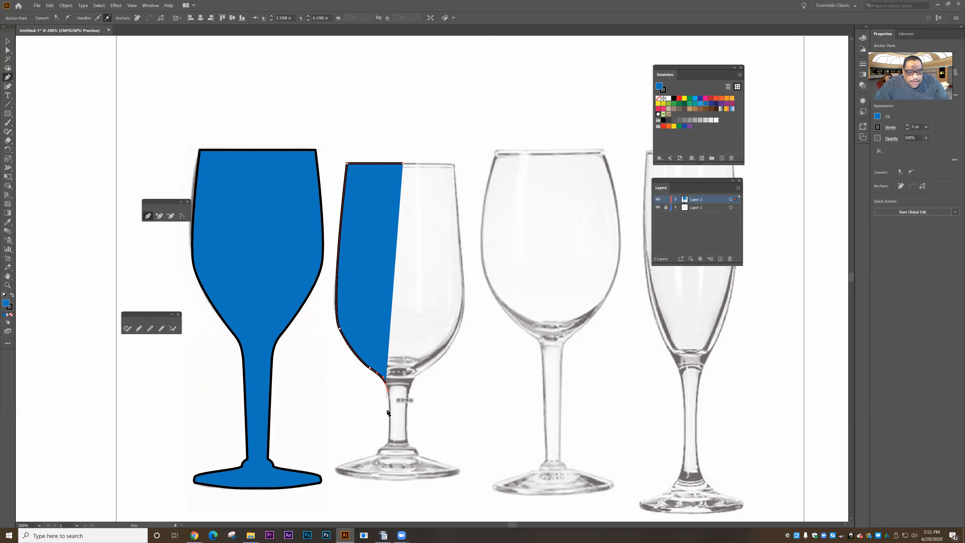
Continue the Pen path down the stem and around the foot to the base's middle, completing a half outline about 0.83 in wide and 3.89 in tall
{"action": "left_click", "coordinate": [388, 440]}
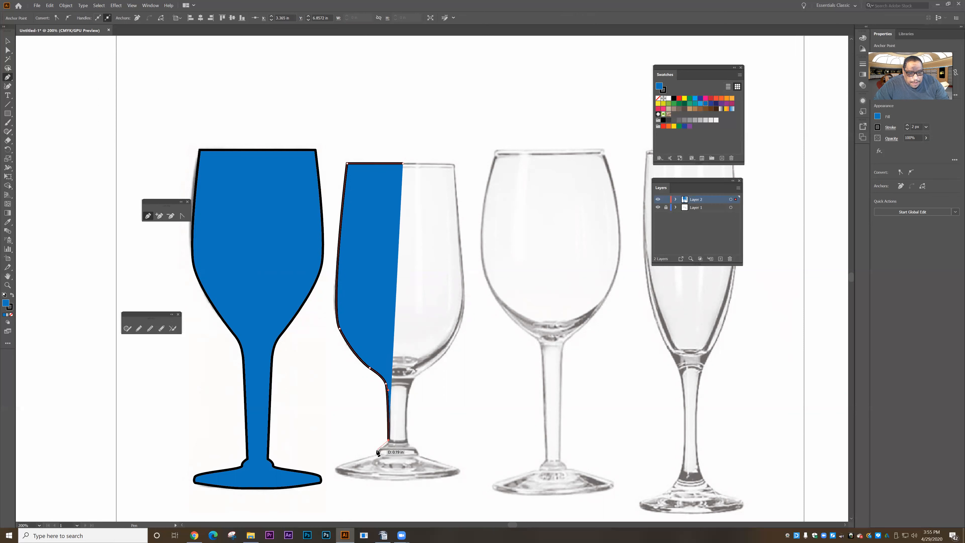
{"action": "left_click_drag", "start_coordinate": [382, 447], "coordinate": [377, 454]}
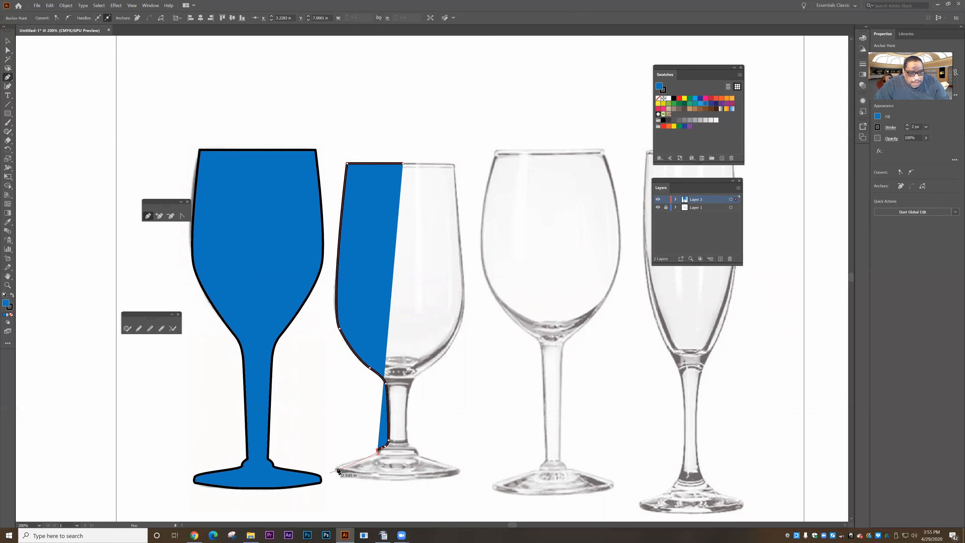
{"action": "left_click", "coordinate": [335, 470]}
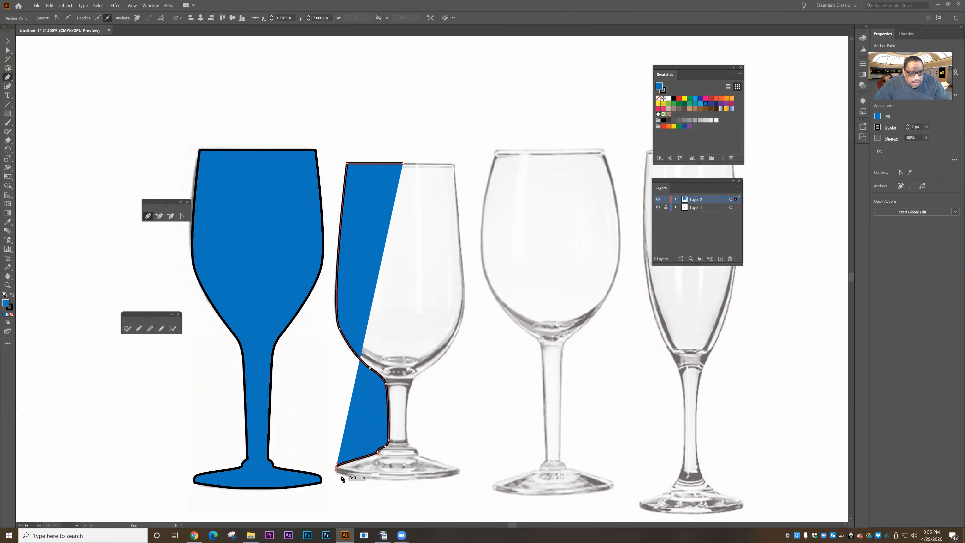
{"action": "left_click_drag", "start_coordinate": [336, 473], "coordinate": [400, 480]}
{"action": "left_click", "coordinate": [400, 479]}
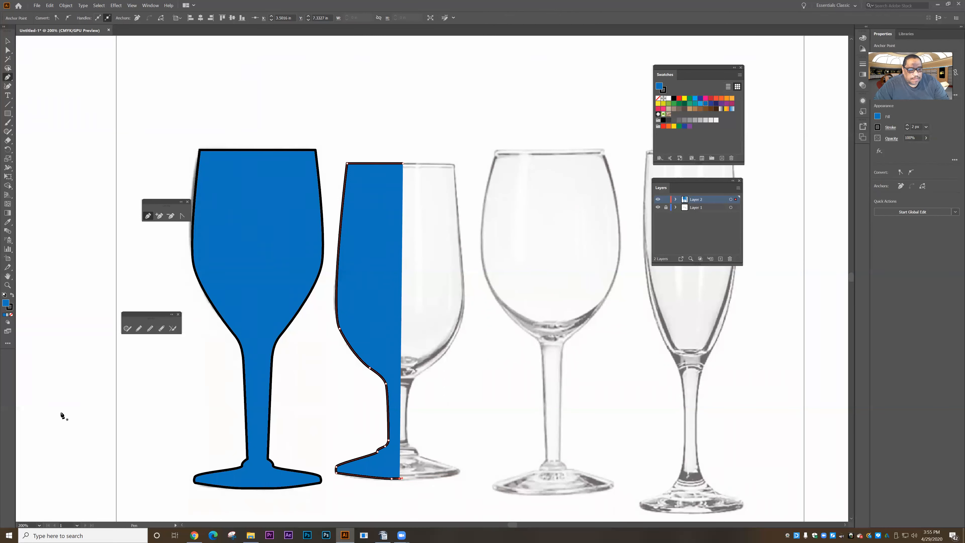
Remove the blue fill from the second glass's half outline and deselect it
{"action": "left_click", "coordinate": [7, 41]}
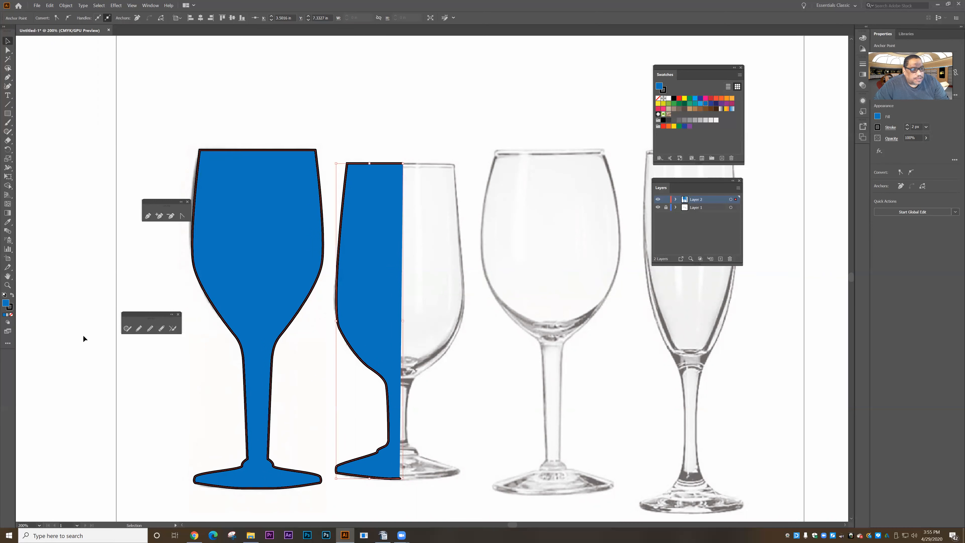
{"action": "left_click", "coordinate": [11, 315]}
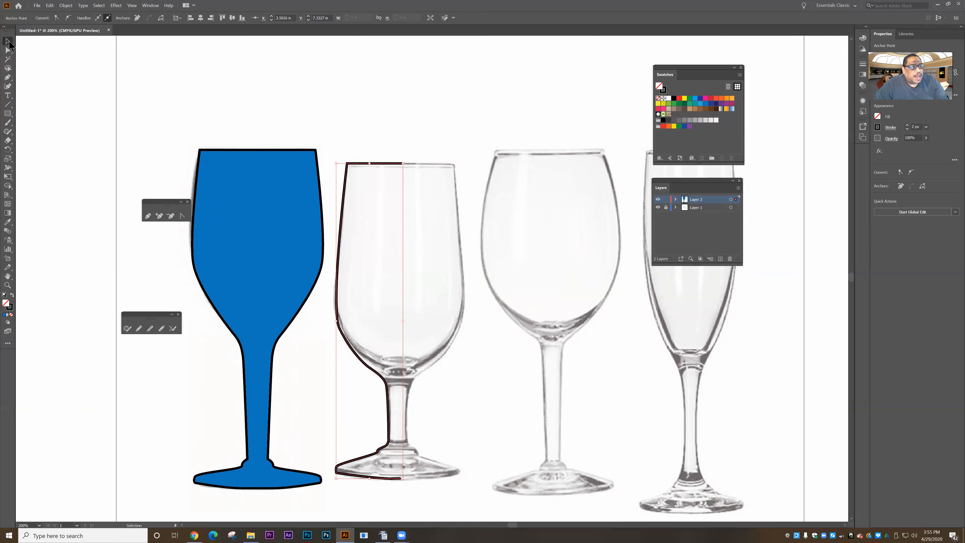
{"action": "left_click", "coordinate": [350, 256]}
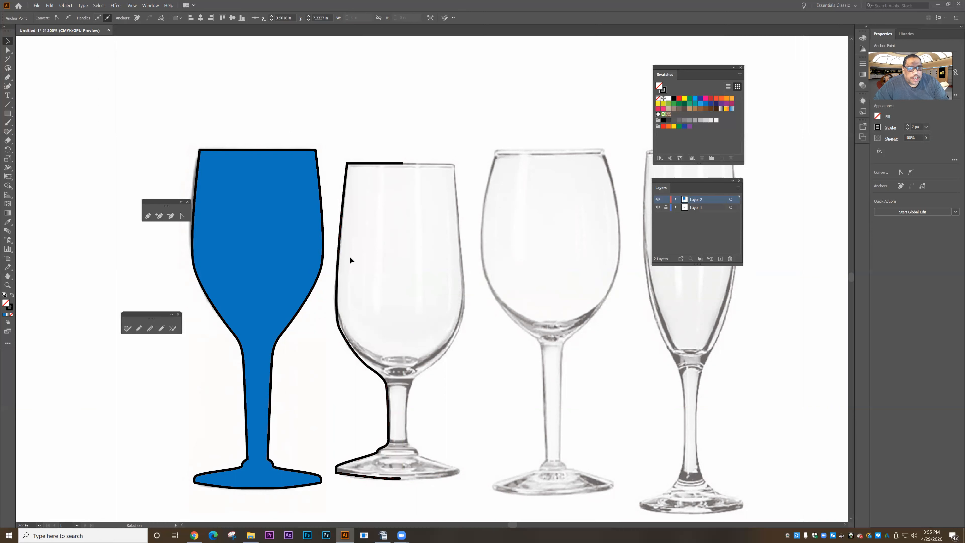
Duplicate the second glass's half outline to its right and reflect the copy across the vertical axis
{"action": "left_click", "coordinate": [342, 240]}
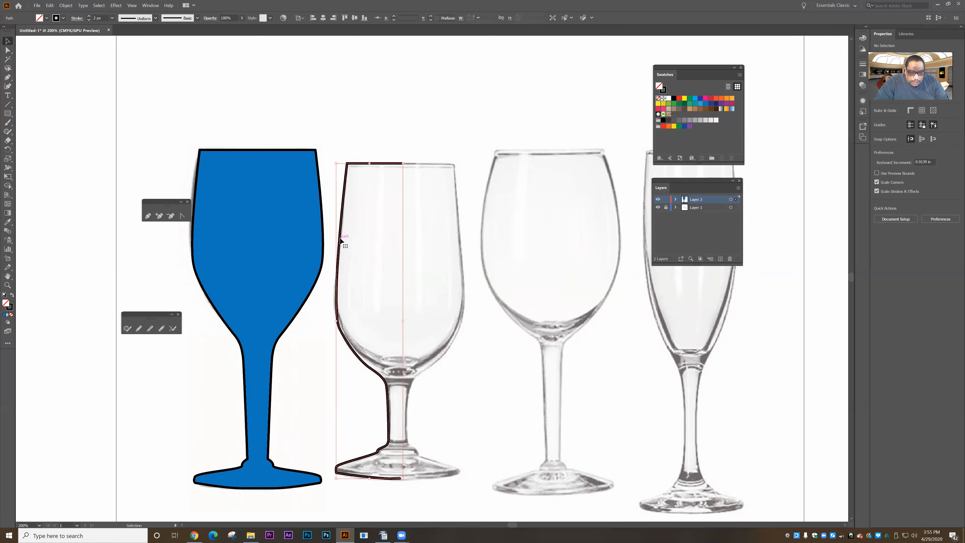
{"action": "left_click_drag", "start_coordinate": [341, 240], "coordinate": [455, 240]}
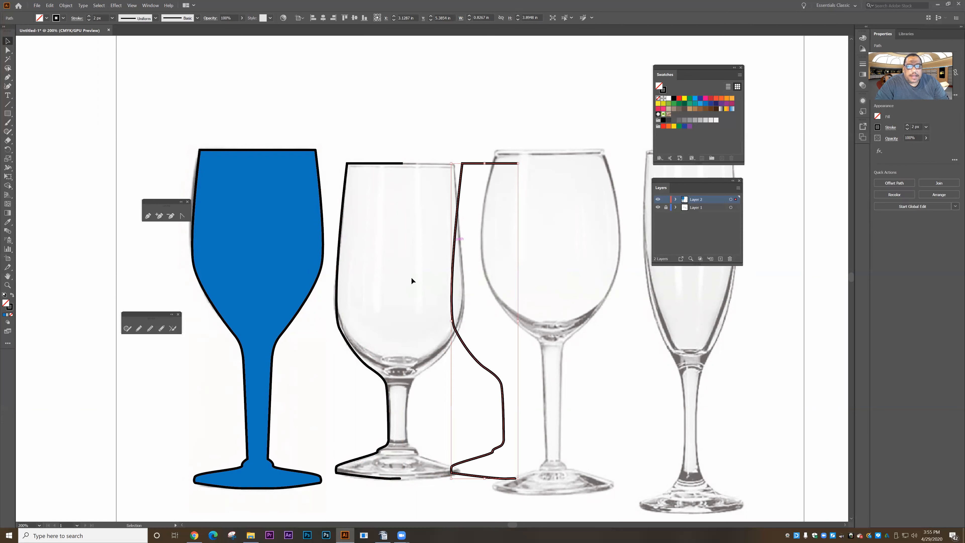
{"action": "left_click", "coordinate": [65, 6]}
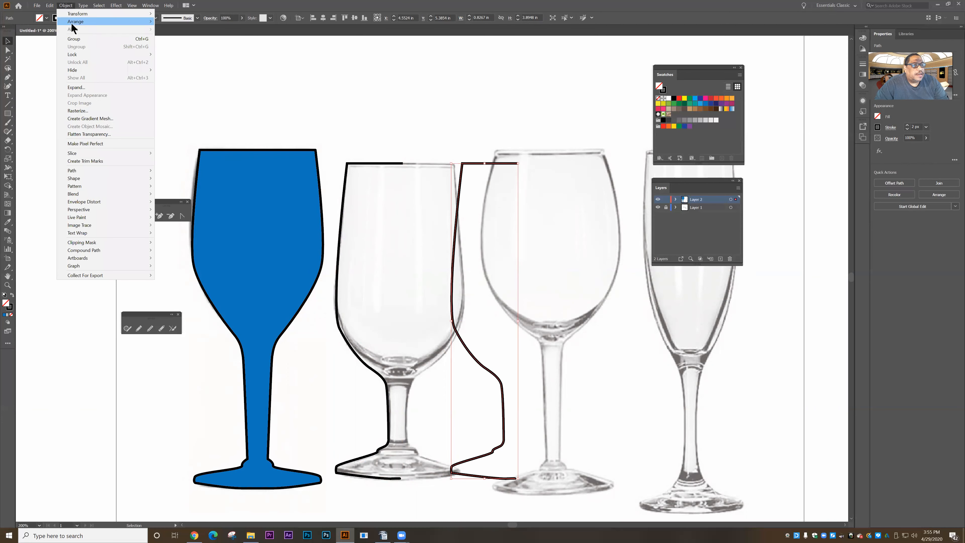
{"action": "mouse_move", "coordinate": [143, 14]}
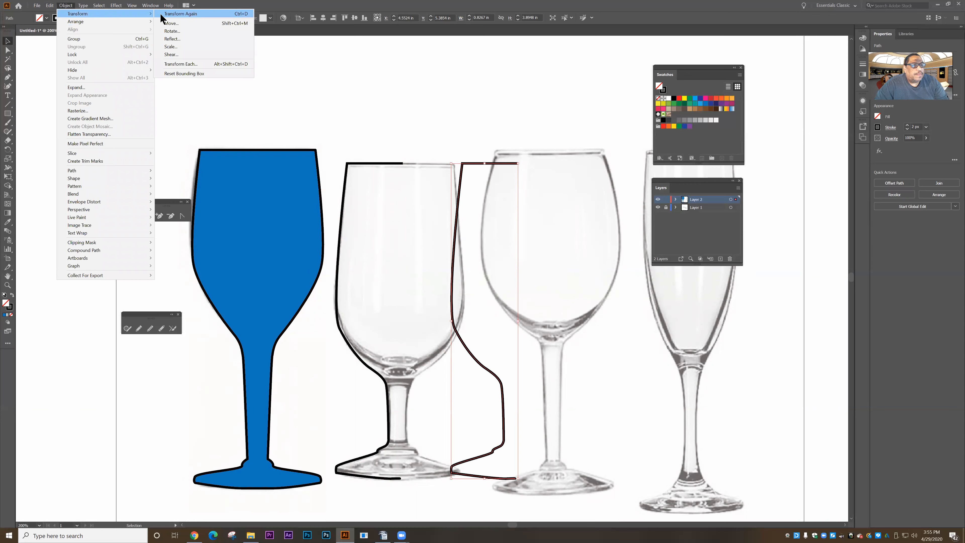
{"action": "left_click", "coordinate": [167, 40]}
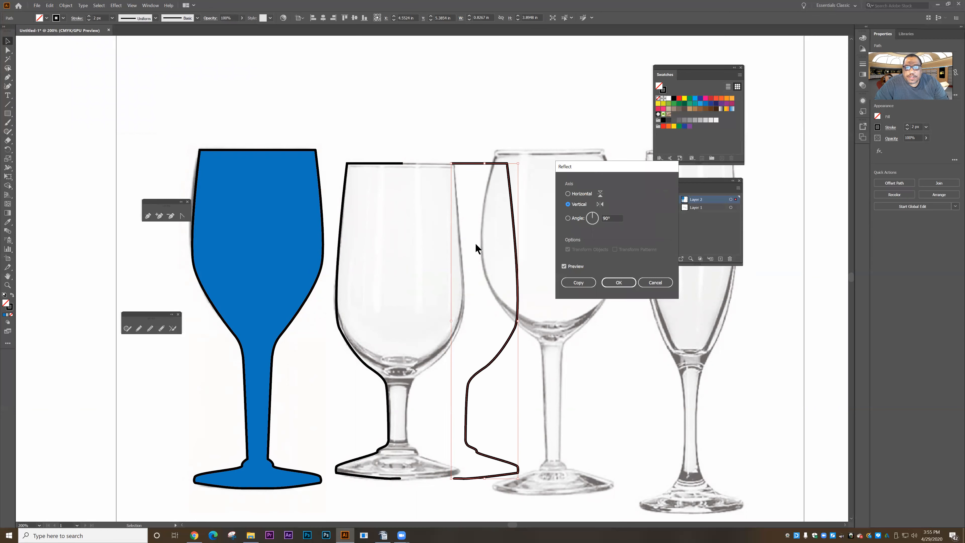
{"action": "left_click", "coordinate": [623, 278]}
Nudge the reflected half left until its rim and base nearly meet the original half, and deselect it
{"action": "key", "text": "Left"}
{"action": "key", "text": "Left"}
{"action": "key", "text": "Left"}
{"action": "key", "text": "Left"}
{"action": "key", "text": "Left"}
{"action": "key", "text": "Left"}
{"action": "key", "text": "Left"}
{"action": "key", "text": "Left"}
{"action": "key", "text": "Left"}
{"action": "key", "text": "Left"}
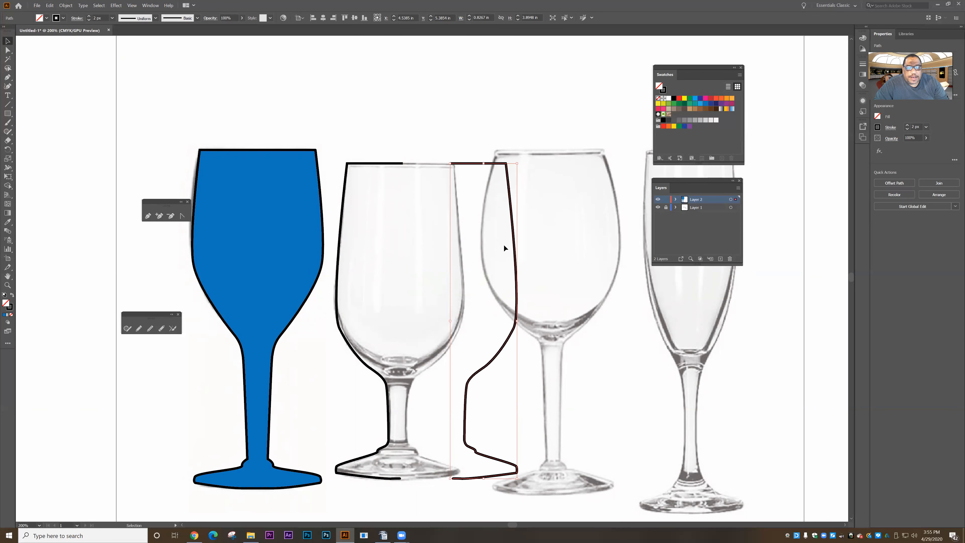
{"action": "key", "text": "Left"}
{"action": "key", "text": "Left"}
{"action": "key", "text": "Left"}
{"action": "key", "text": "Left"}
{"action": "key", "text": "Left"}
{"action": "key", "text": "Left"}
{"action": "key", "text": "Left"}
{"action": "key", "text": "Left"}
{"action": "key", "text": "Left"}
{"action": "key", "text": "Left"}
{"action": "key", "text": "Left"}
{"action": "key", "text": "Left"}
{"action": "key", "text": "Left"}
{"action": "key", "text": "Left"}
{"action": "key", "text": "Left"}
{"action": "key", "text": "Left"}
{"action": "key", "text": "Left"}
{"action": "key", "text": "Left"}
{"action": "key", "text": "Left"}
{"action": "key", "text": "Left"}
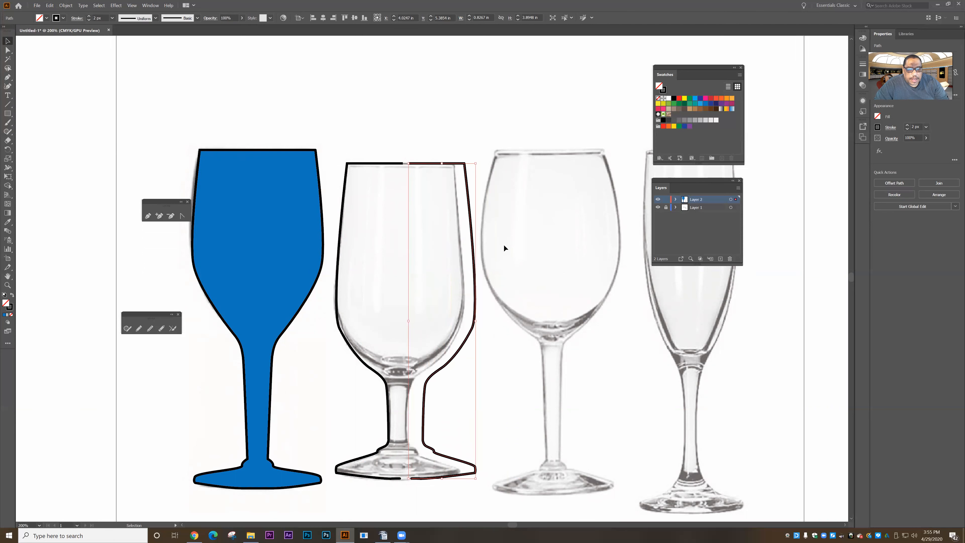
{"action": "key", "text": "Left"}
{"action": "key", "text": "Left"}
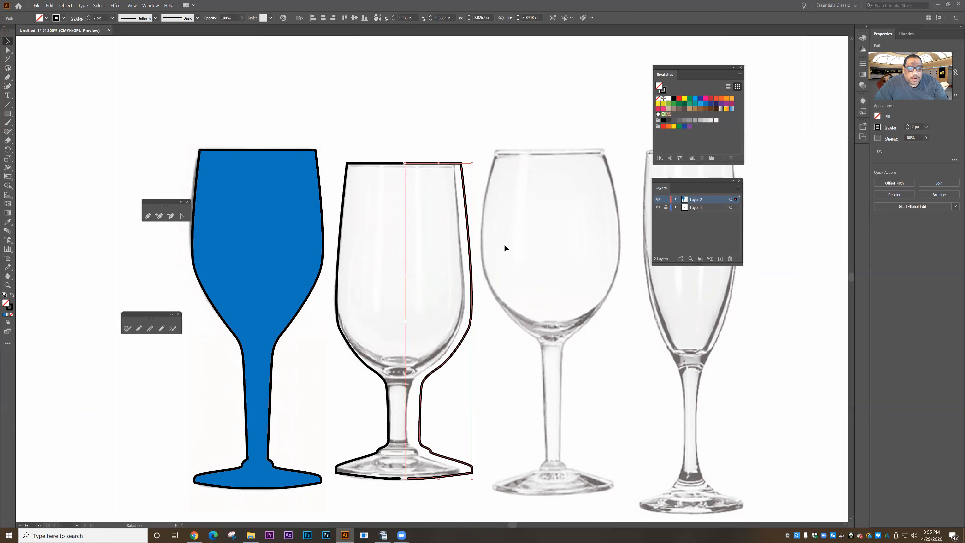
{"action": "left_click", "coordinate": [395, 114]}
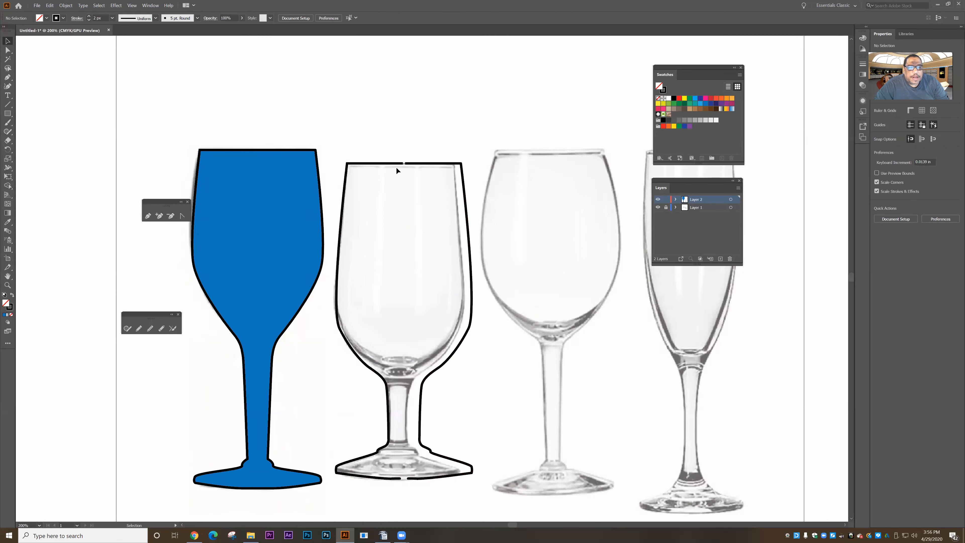
Bridge the gap at the middle of the second glass's rim by connecting the two open end points with the Pen tool
{"action": "left_click", "coordinate": [7, 285]}
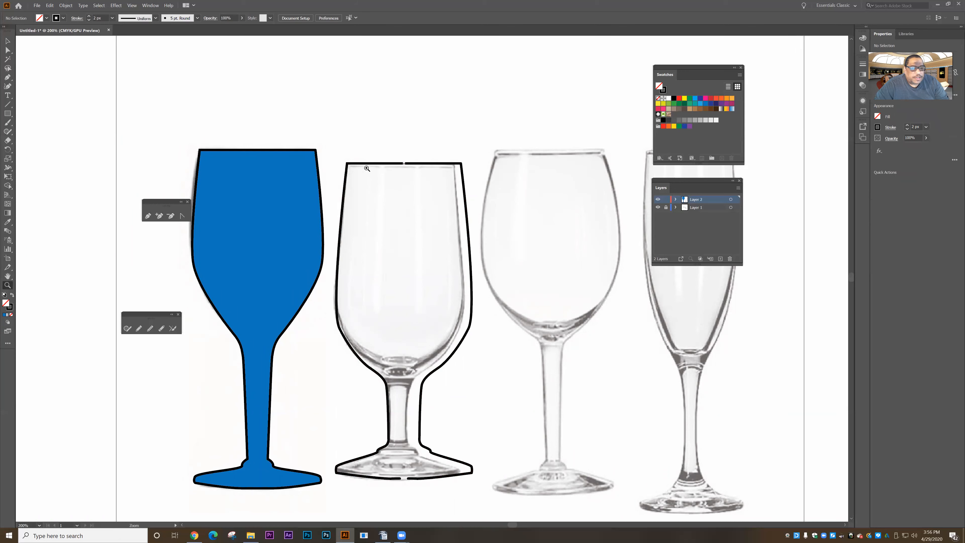
{"action": "left_click_drag", "start_coordinate": [393, 149], "coordinate": [507, 367]}
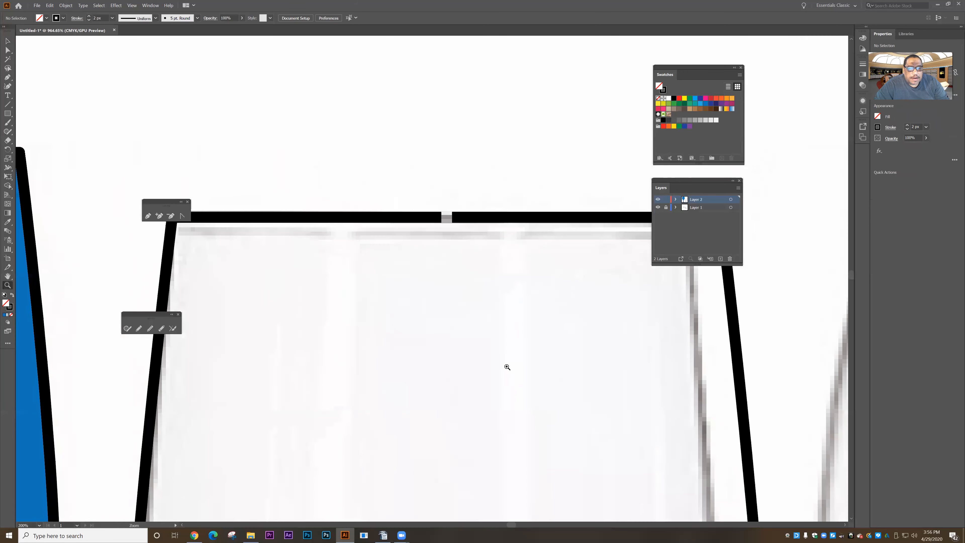
{"action": "left_click", "coordinate": [148, 216]}
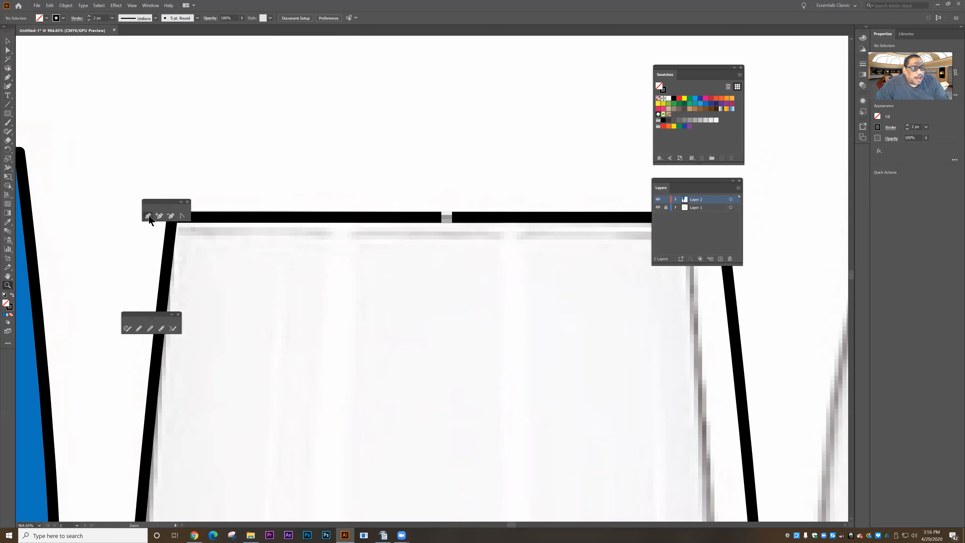
{"action": "left_click", "coordinate": [441, 217]}
{"action": "left_click", "coordinate": [452, 217]}
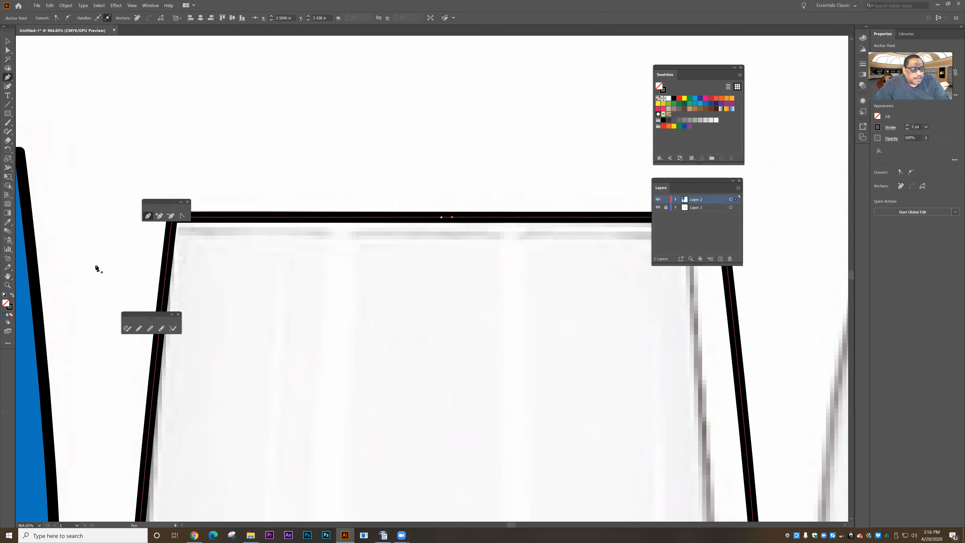
Select the lower bowl and stem anchor points of the right half and nudge them left onto the photo's glass edge
{"action": "scroll", "coordinate": [112, 255], "scroll_direction": "down", "scroll_amount": 2}
{"action": "key", "text": "ctrl"}
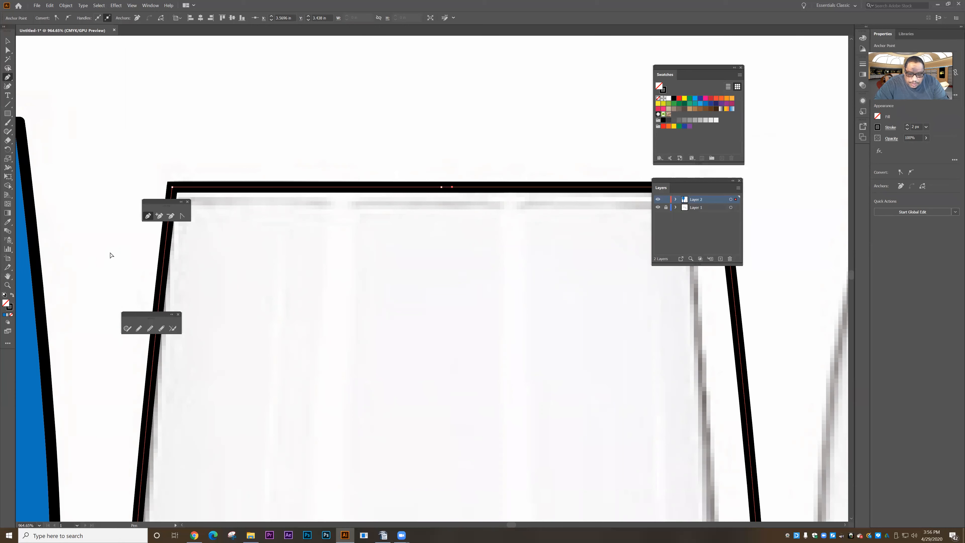
{"action": "key", "text": "ctrl+0"}
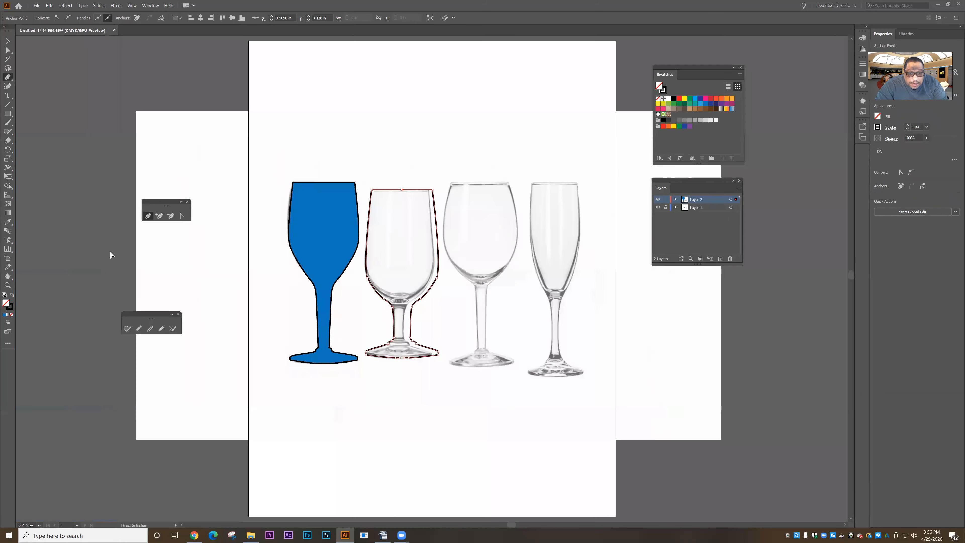
{"action": "left_click", "coordinate": [7, 285]}
{"action": "left_click_drag", "start_coordinate": [355, 250], "coordinate": [429, 329]}
{"action": "key", "text": "space"}
{"action": "left_click_drag", "start_coordinate": [213, 284], "coordinate": [197, 218]}
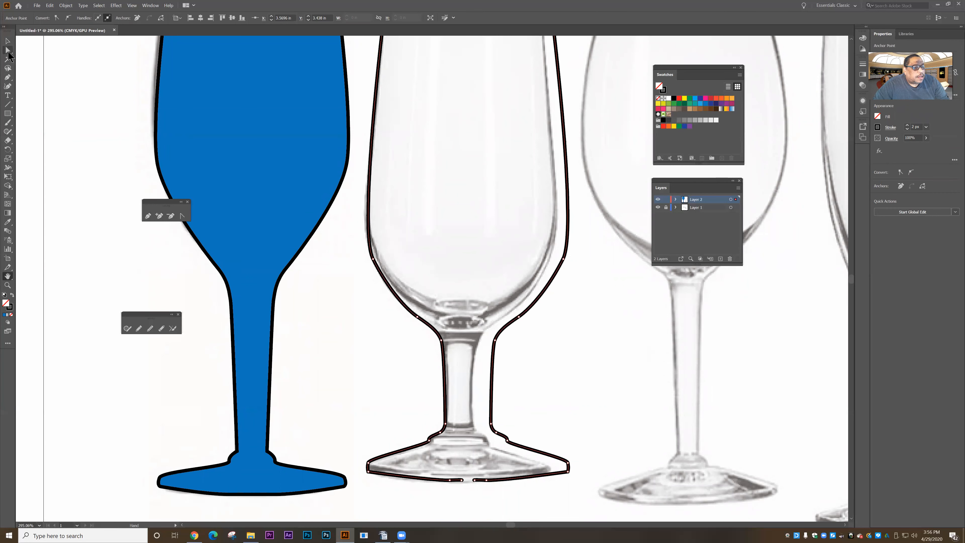
{"action": "left_click", "coordinate": [8, 51]}
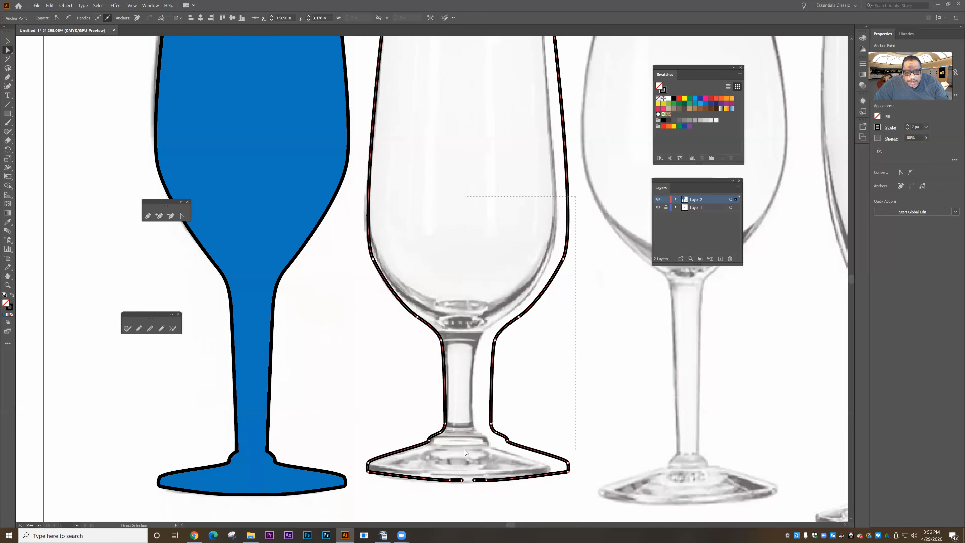
{"action": "left_click_drag", "start_coordinate": [467, 458], "coordinate": [468, 457]}
{"action": "key", "text": "Left"}
{"action": "key", "text": "Left"}
{"action": "key", "text": "Left"}
{"action": "key", "text": "Left"}
{"action": "key", "text": "Left"}
{"action": "key", "text": "Left"}
{"action": "key", "text": "Left"}
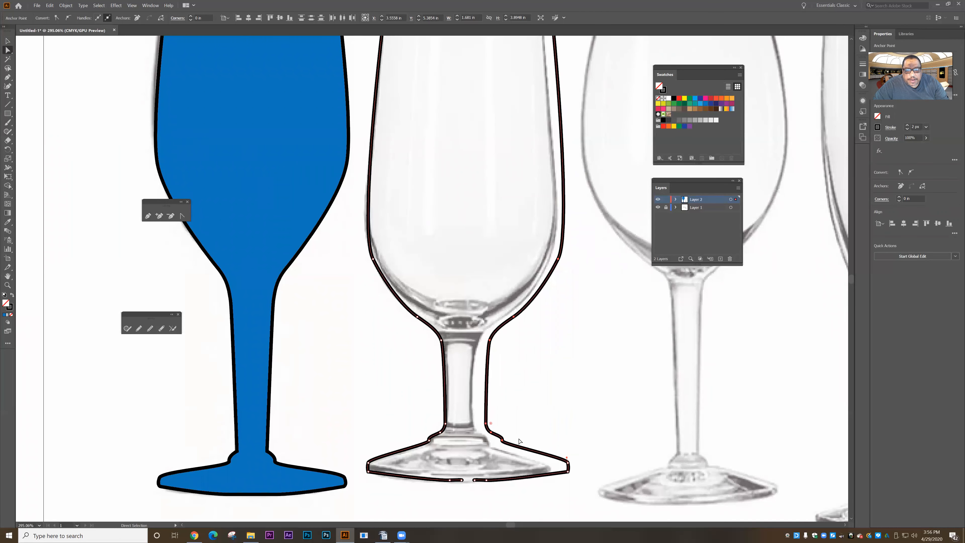
{"action": "key", "text": "Left"}
{"action": "key", "text": "Left"}
{"action": "key", "text": "Left"}
{"action": "key", "text": "Left"}
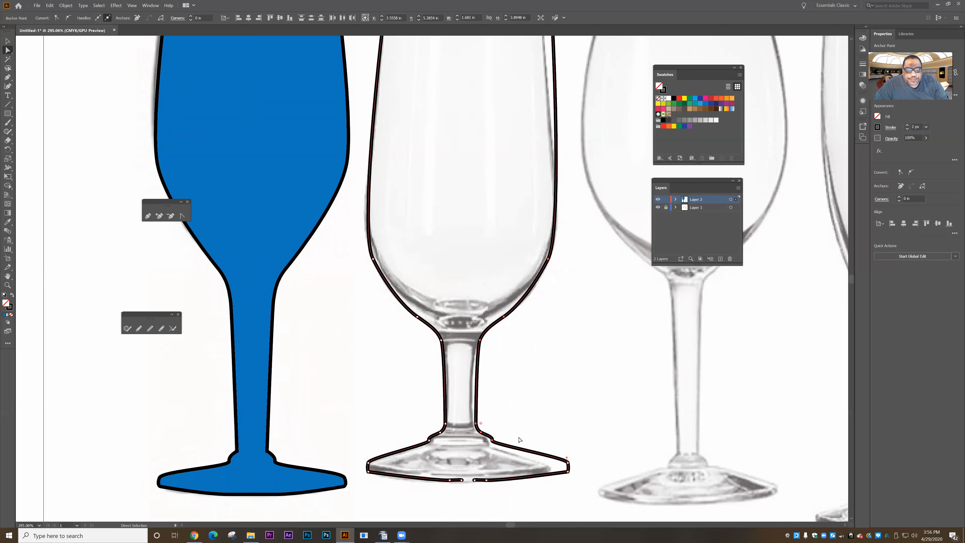
Select the left half's lower bowl and upper stem anchor points, nudge them slightly right, and deselect them
{"action": "left_click_drag", "start_coordinate": [334, 222], "coordinate": [446, 351]}
{"action": "key", "text": "Right"}
{"action": "key", "text": "Right"}
{"action": "key", "text": "Right"}
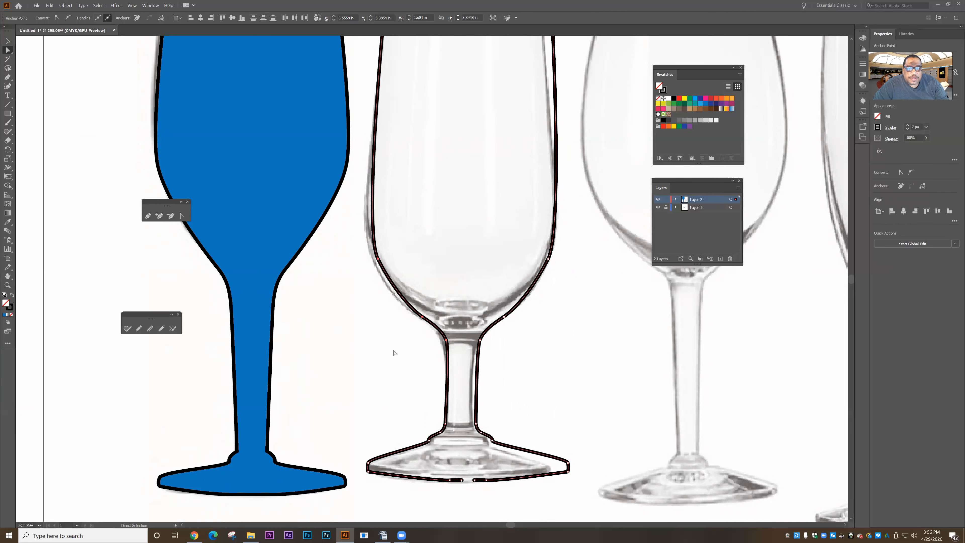
{"action": "key", "text": "Right"}
{"action": "left_click", "coordinate": [392, 354]}
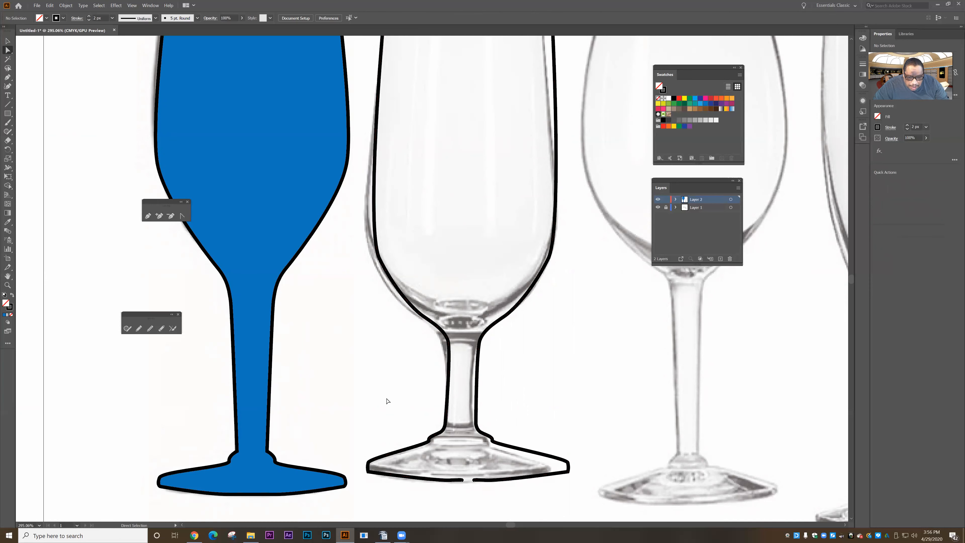
Select the left half's anchor points at the lower end of the stem and nudge them right to straighten the stem's edge
{"action": "left_click_drag", "start_coordinate": [450, 444], "coordinate": [452, 445]}
{"action": "key", "text": "Right"}
{"action": "key", "text": "Right"}
{"action": "key", "text": "Right"}
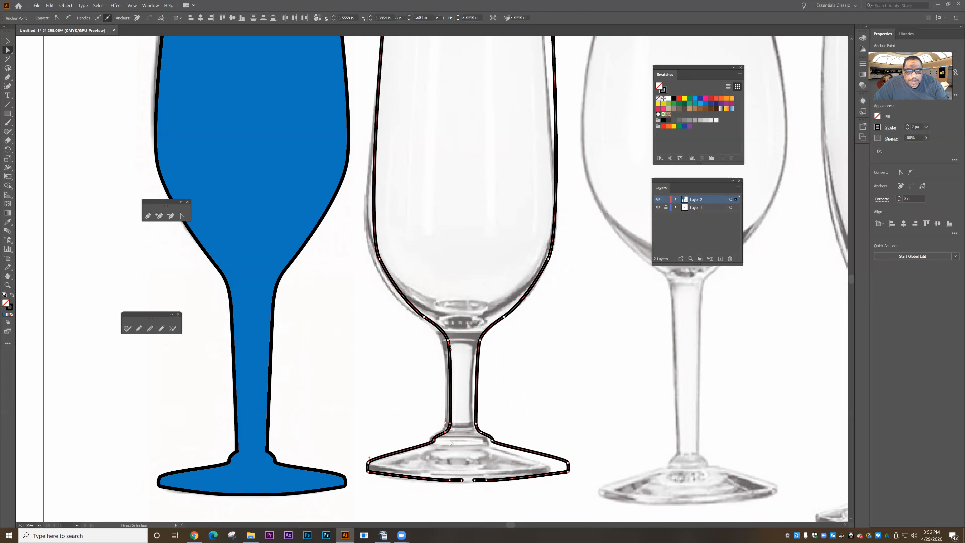
Close the second glass's outline by connecting the two open end points at the middle of its base with the Pen tool
{"action": "left_click", "coordinate": [389, 383]}
{"action": "scroll", "coordinate": [390, 384], "scroll_direction": "up", "scroll_amount": 3}
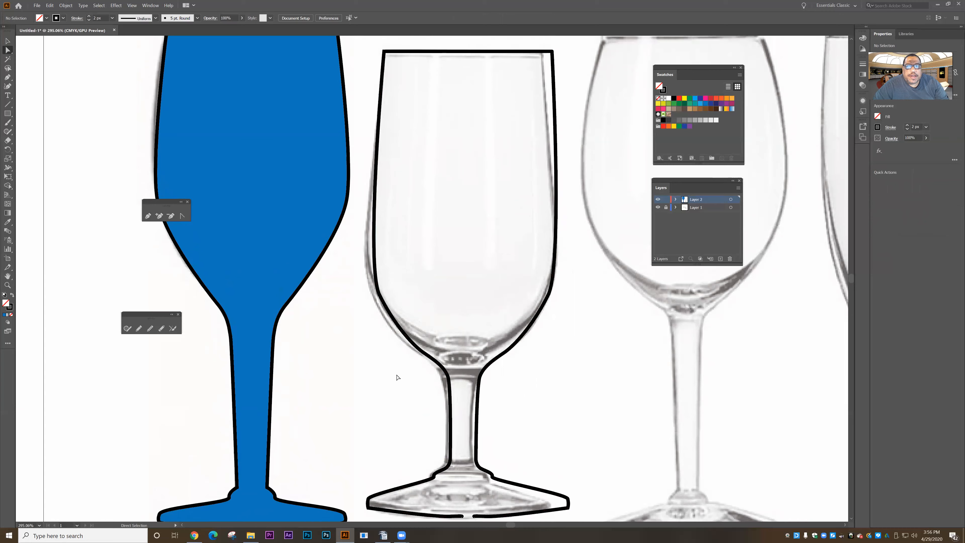
{"action": "scroll", "coordinate": [397, 378], "scroll_direction": "down", "scroll_amount": 3}
{"action": "scroll", "coordinate": [397, 378], "scroll_direction": "down", "scroll_amount": 1}
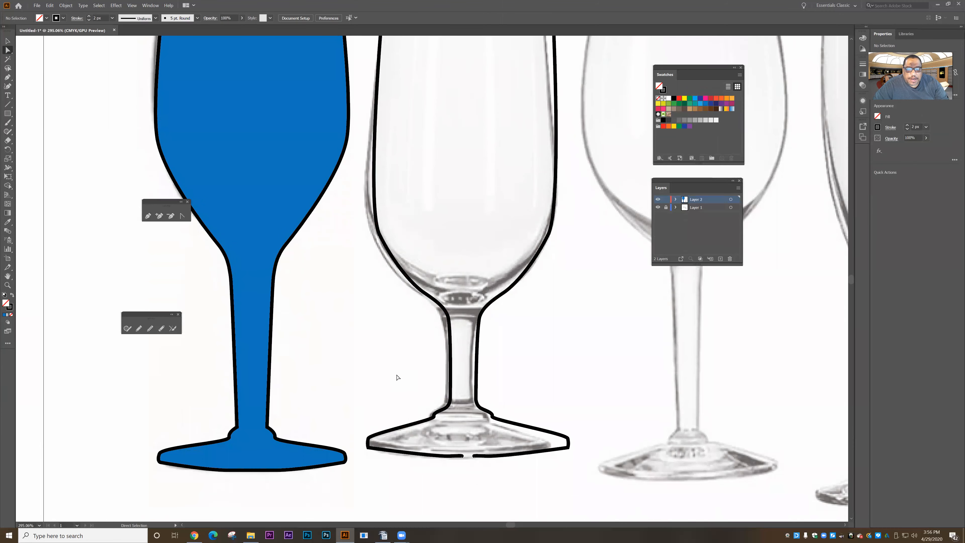
{"action": "left_click", "coordinate": [7, 77]}
{"action": "left_click", "coordinate": [463, 456]}
{"action": "left_click", "coordinate": [473, 455]}
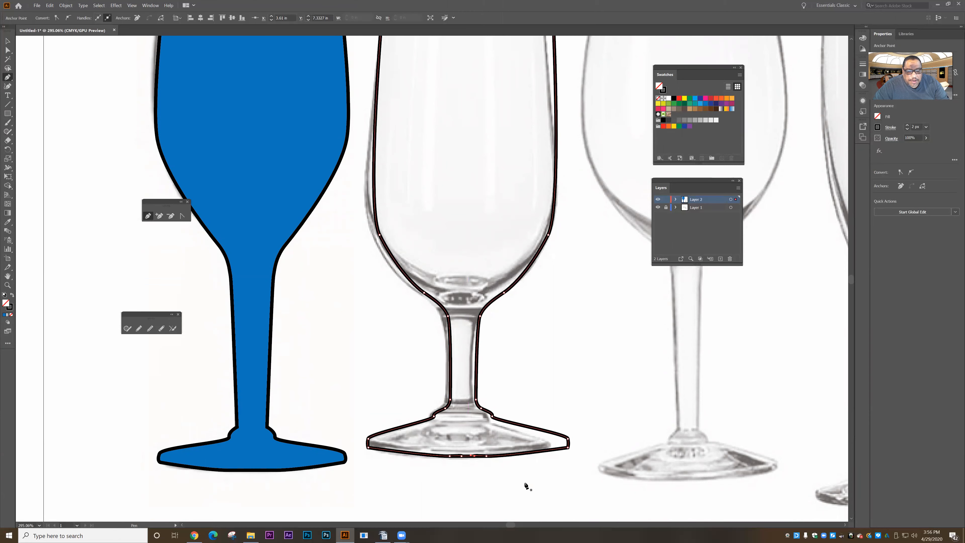
Fill the closed outline of the second glass with the red swatch and deselect it
{"action": "double_click", "coordinate": [8, 285]}
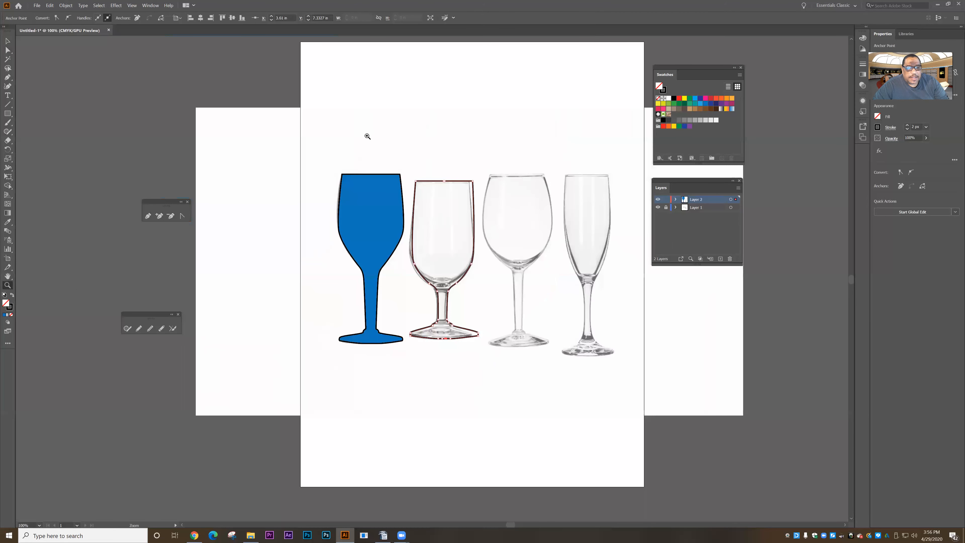
{"action": "left_click", "coordinate": [7, 41]}
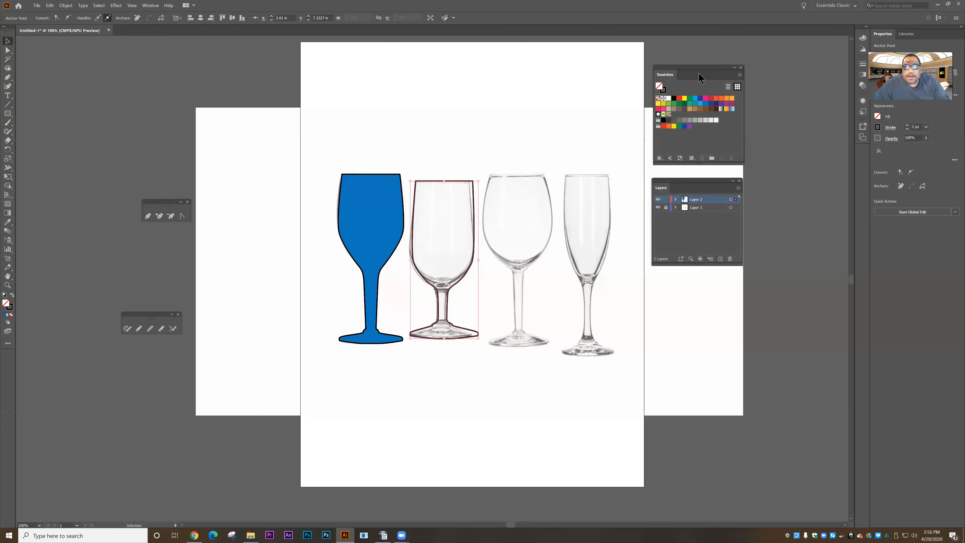
{"action": "left_click", "coordinate": [711, 98]}
{"action": "left_click", "coordinate": [440, 143]}
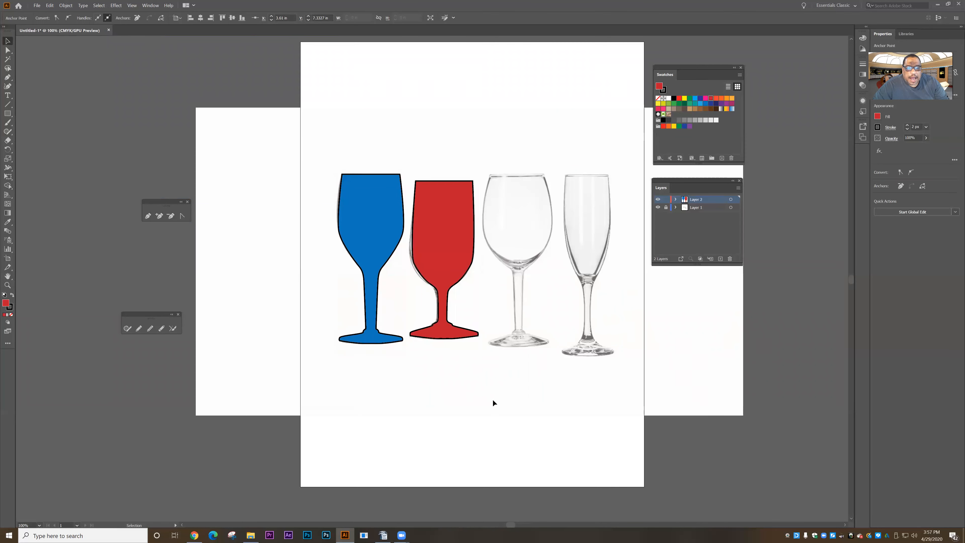
{"action": "left_click", "coordinate": [494, 398]}
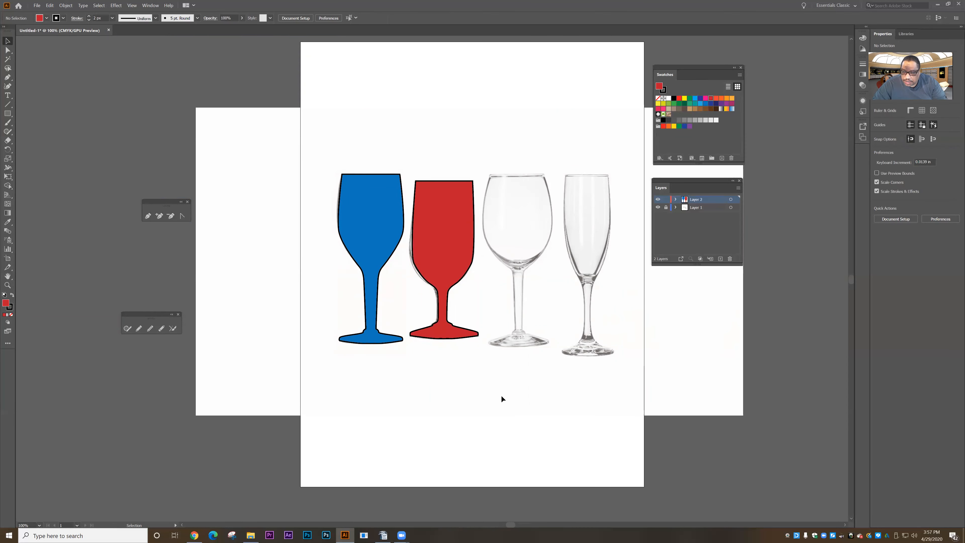